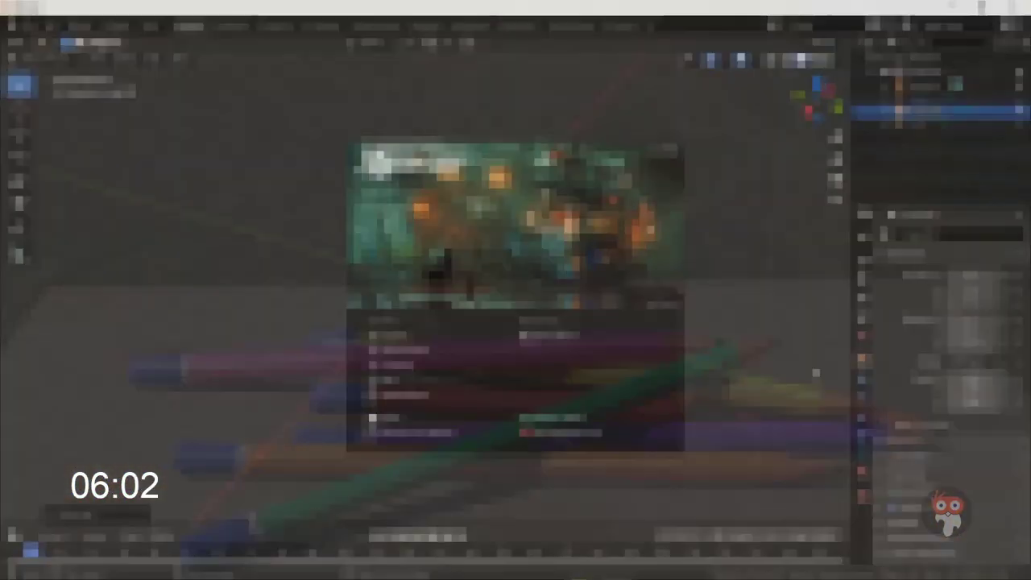
# Switch the selected Cube.001 into Edit Mode to work on its mesh.
pyautogui.press('Tab')
# Bevel the cube's vertical edges into an eight-sided prism.
pyautogui.scroll(4, 471, 383)
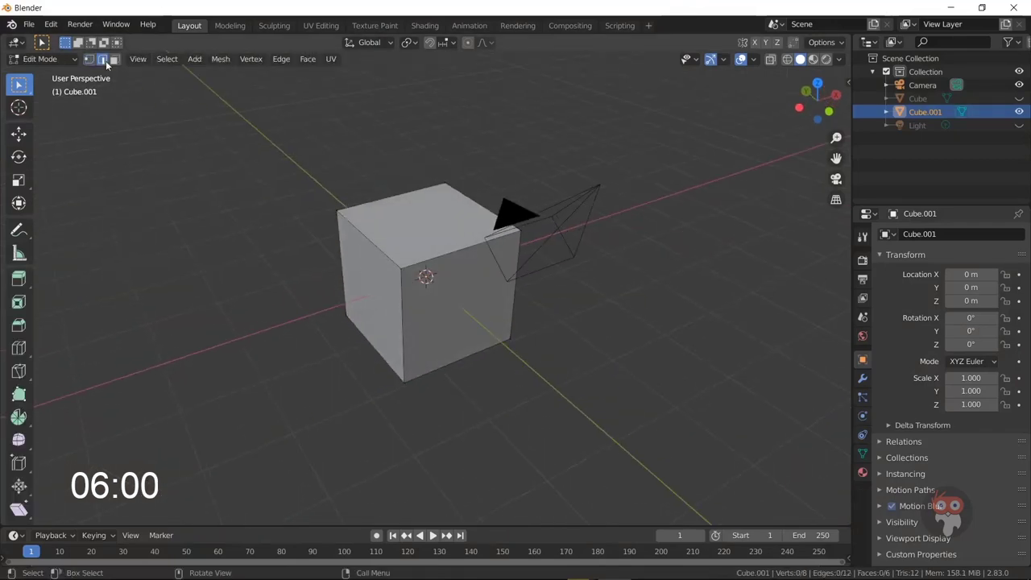
pyautogui.moveTo(578, 345)
pyautogui.mouseDown(button='middle')
pyautogui.moveTo(511, 283)
pyautogui.moveTo(482, 330)
pyautogui.moveTo(336, 297)
pyautogui.moveTo(456, 300)
pyautogui.mouseUp(button='middle')
pyautogui.press('KP_7')
pyautogui.click(482, 330)
# In Object Mode, scale the prism to 0.06 × 0.06 × 1.4, then return to Edit Mode.
pyautogui.press('Tab')
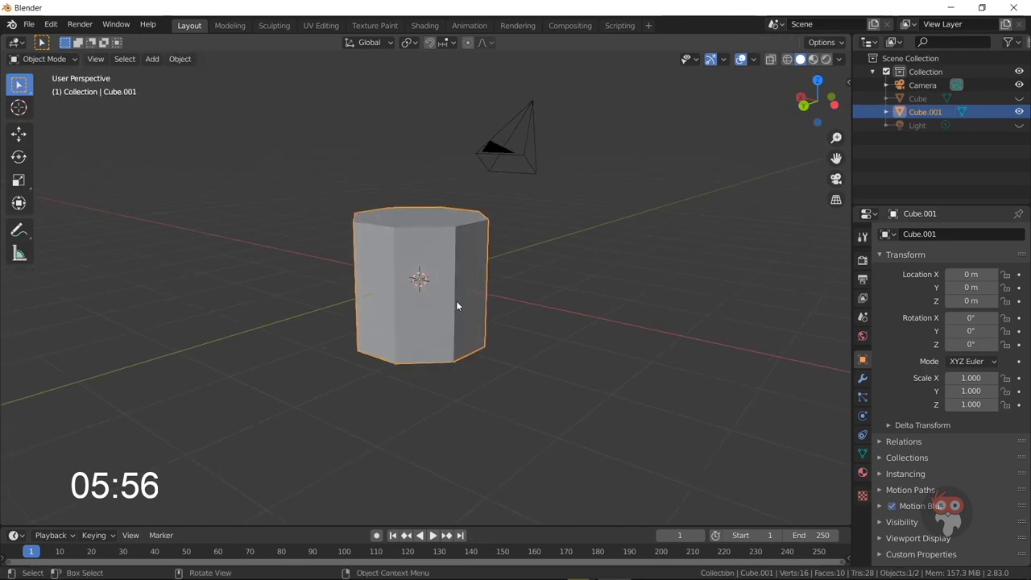
pyautogui.press('KP_1')
pyautogui.press('s')
pyautogui.hotkey('shift', 'z')
pyautogui.write('0.06')
pyautogui.press('Return')
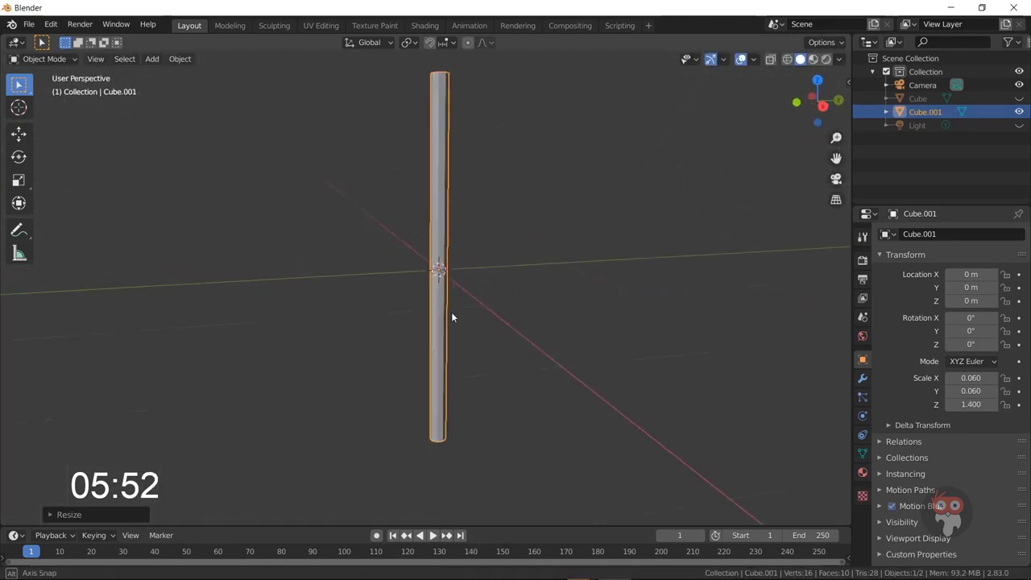
pyautogui.press('Tab')
pyautogui.moveTo(483, 305); pyautogui.dragTo(533, 313, button='middle')
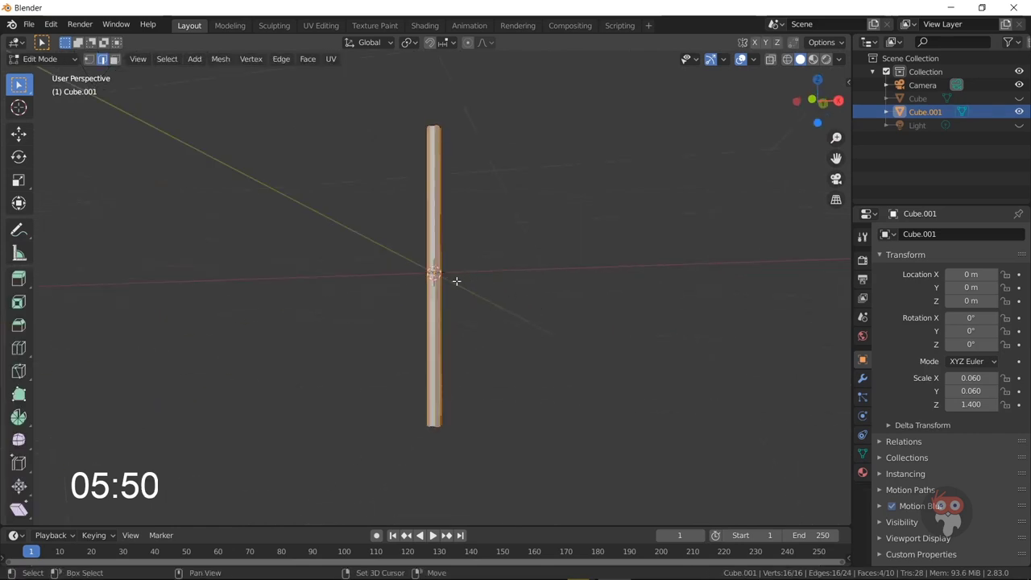
# Loop-cut a new edge loop near the rod's end.
pyautogui.press('Tab')
pyautogui.hotkey('ctrl', 'r')
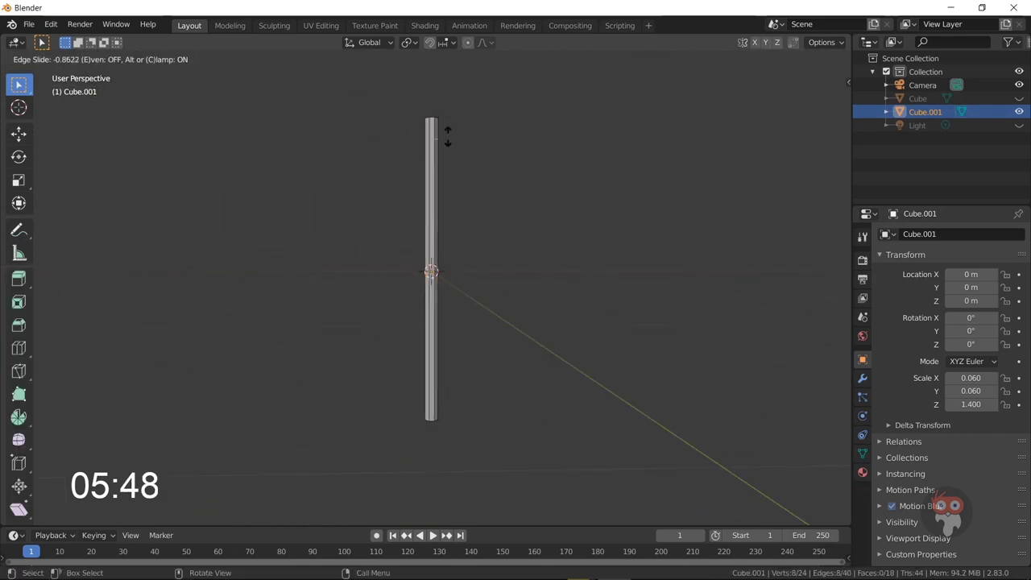
pyautogui.press('KP_1')
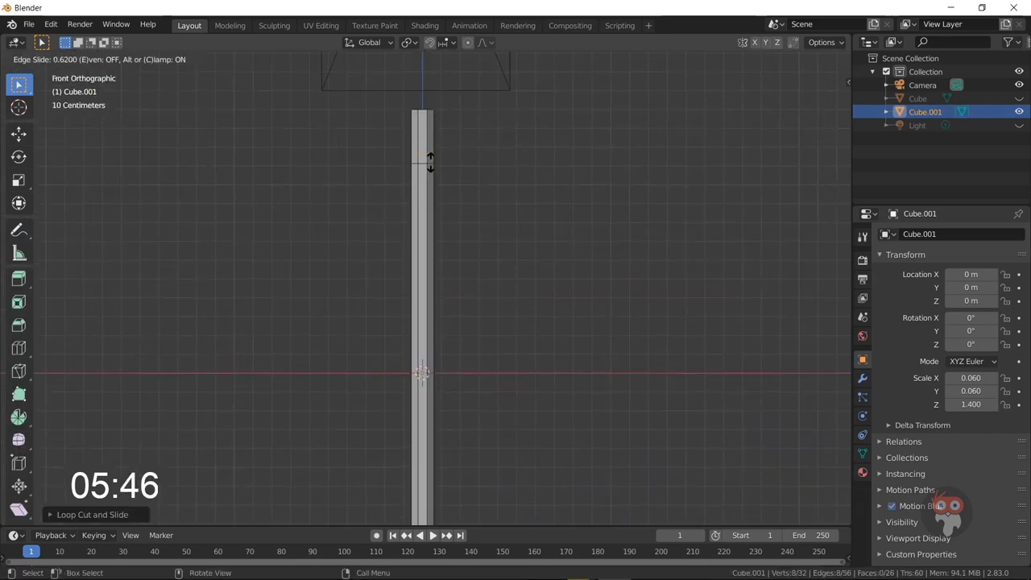
pyautogui.click(426, 435)
pyautogui.keyDown('shift'); pyautogui.moveTo(426, 436); pyautogui.dragTo(415, 282, button='middle'); pyautogui.keyUp('shift')
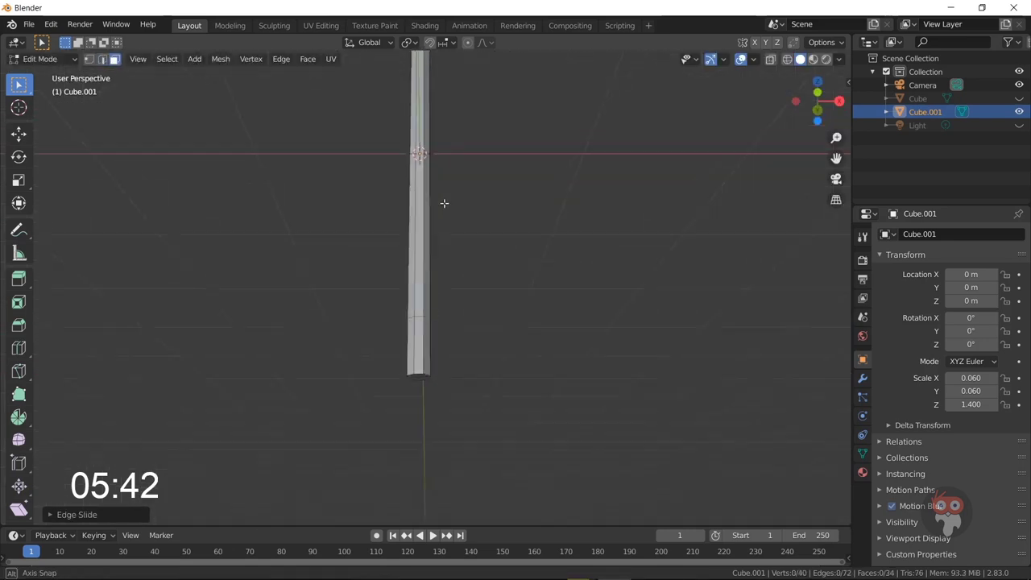
pyautogui.keyDown('alt'); pyautogui.moveTo(444, 203); pyautogui.dragTo(484, 345, button='middle'); pyautogui.keyUp('alt')
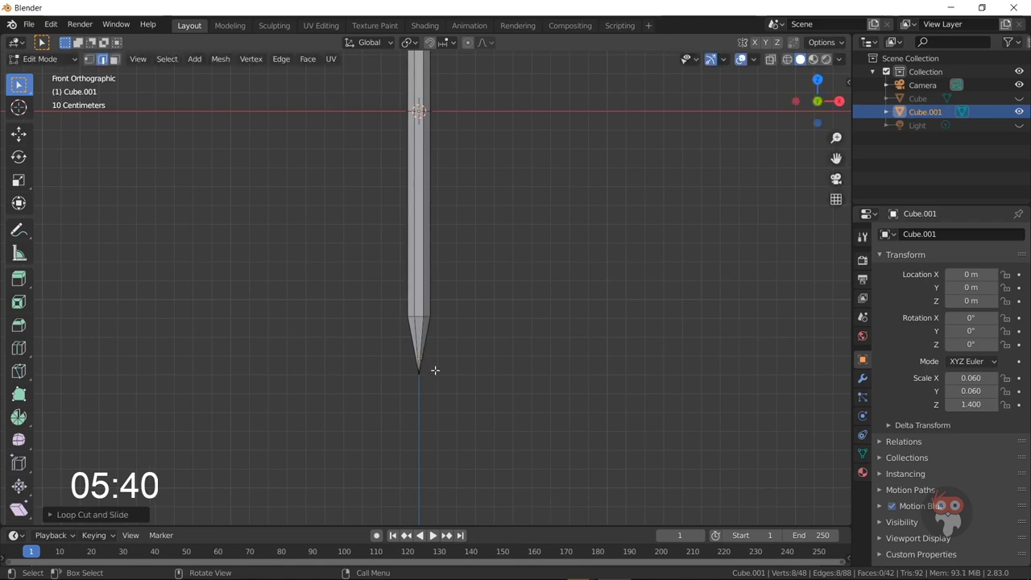
pyautogui.scroll(-3, 479, 269)
pyautogui.scroll(3, 443, 166)
pyautogui.scroll(3, 483, 180)
# Delete the rod's top face, grid-fill the opening and select the cap's centre vertex.
pyautogui.moveTo(483, 180)
pyautogui.mouseDown(button='middle')
pyautogui.moveTo(458, 207)
pyautogui.moveTo(492, 218)
pyautogui.mouseUp(button='middle')
pyautogui.press('x')
pyautogui.click(403, 233)
pyautogui.click(308, 58)
pyautogui.click(338, 222)
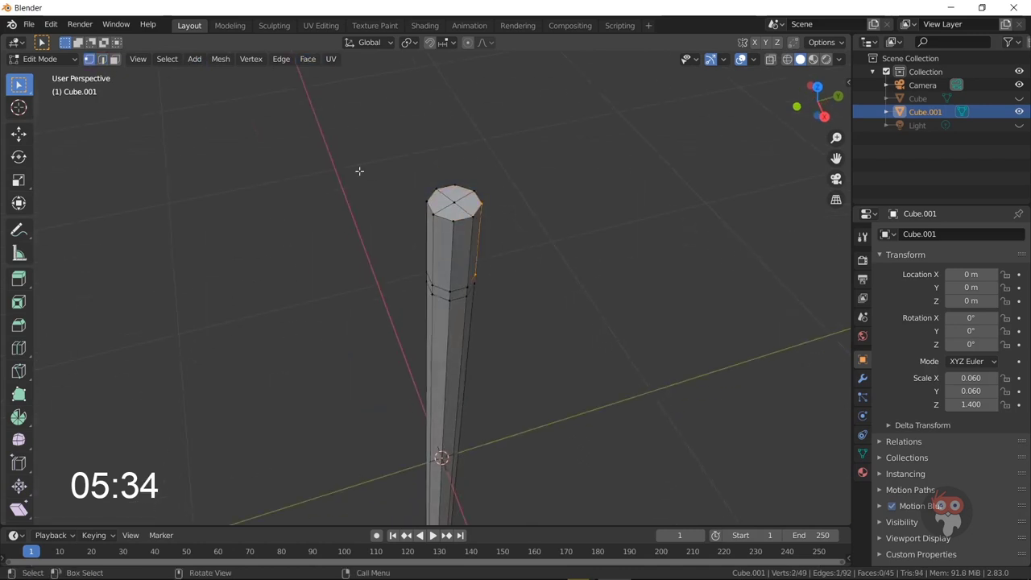
pyautogui.moveTo(359, 171); pyautogui.dragTo(450, 235, button='middle')
pyautogui.click(450, 236)
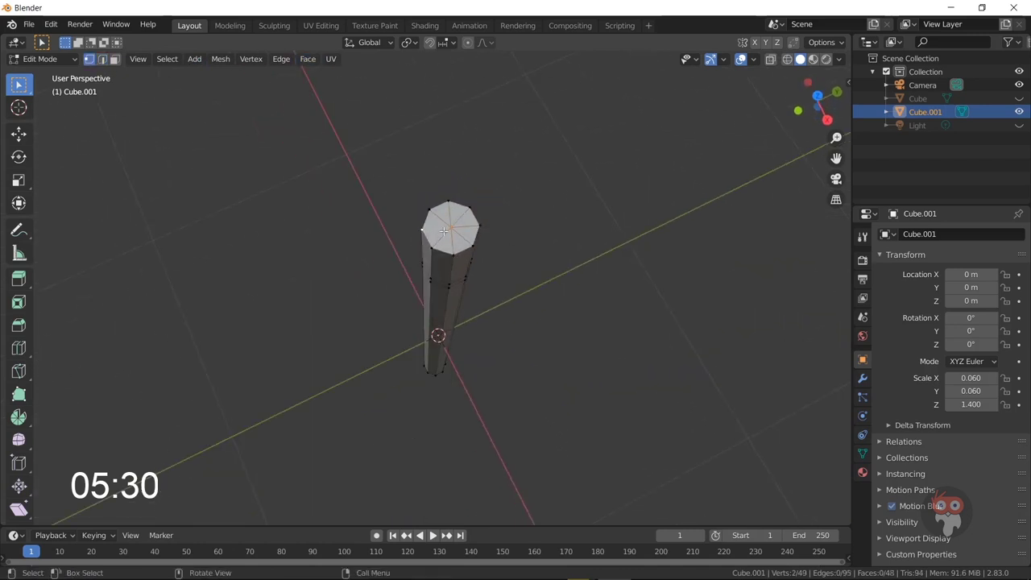
pyautogui.moveTo(443, 231); pyautogui.dragTo(428, 272, button='middle')
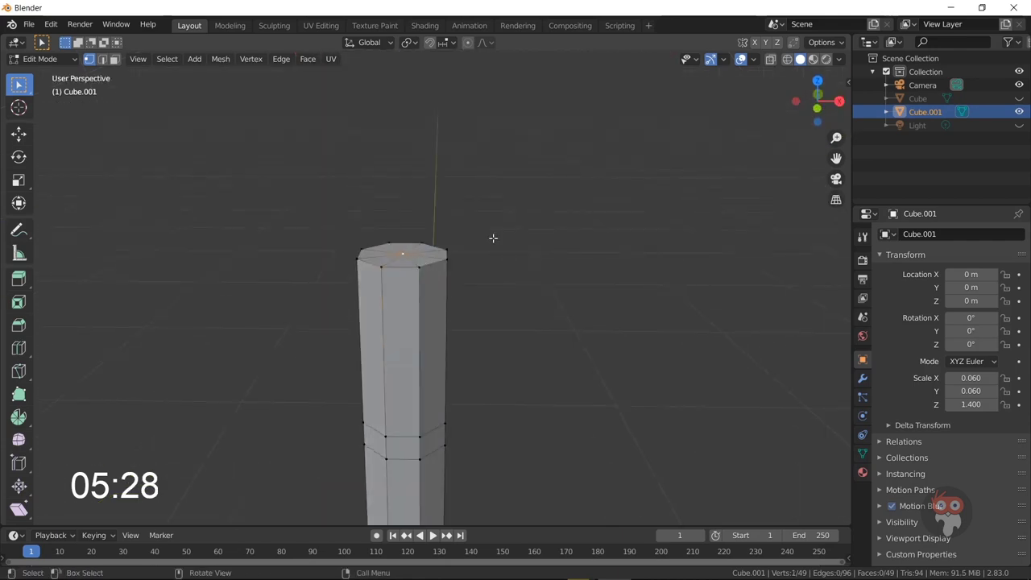
# Move the top cap's centre vertex along the Z axis.
pyautogui.press('KP_1')
pyautogui.press('g')
pyautogui.press('z')
pyautogui.click(479, 387)
pyautogui.scroll(-3, 480, 373)
pyautogui.scroll(5, 418, 314)
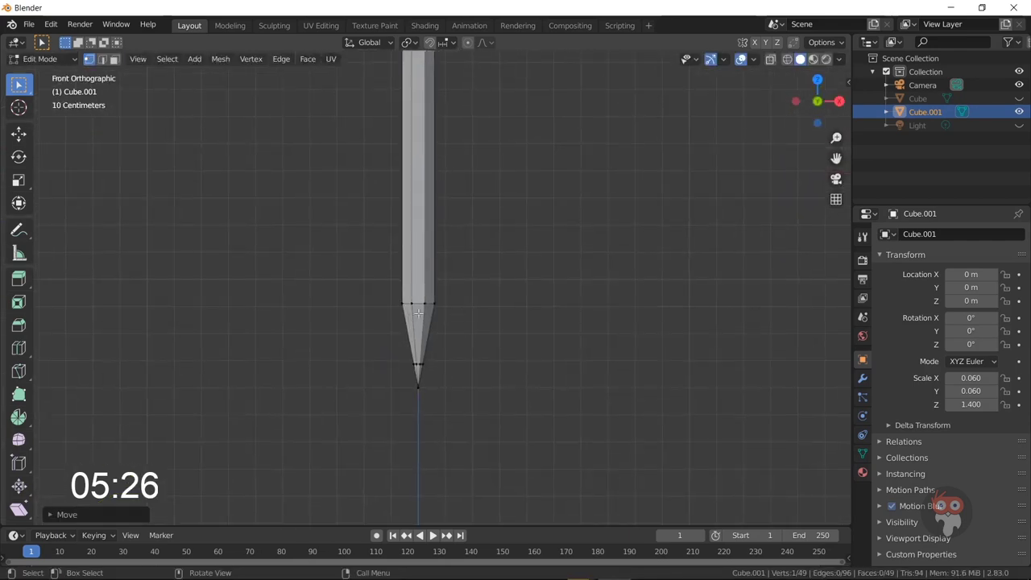
pyautogui.scroll(4, 418, 313)
# Subdivide the ring at the tip's base and lower the new midpoints into a zigzag.
pyautogui.rightClick(379, 319)
pyautogui.click(354, 255)
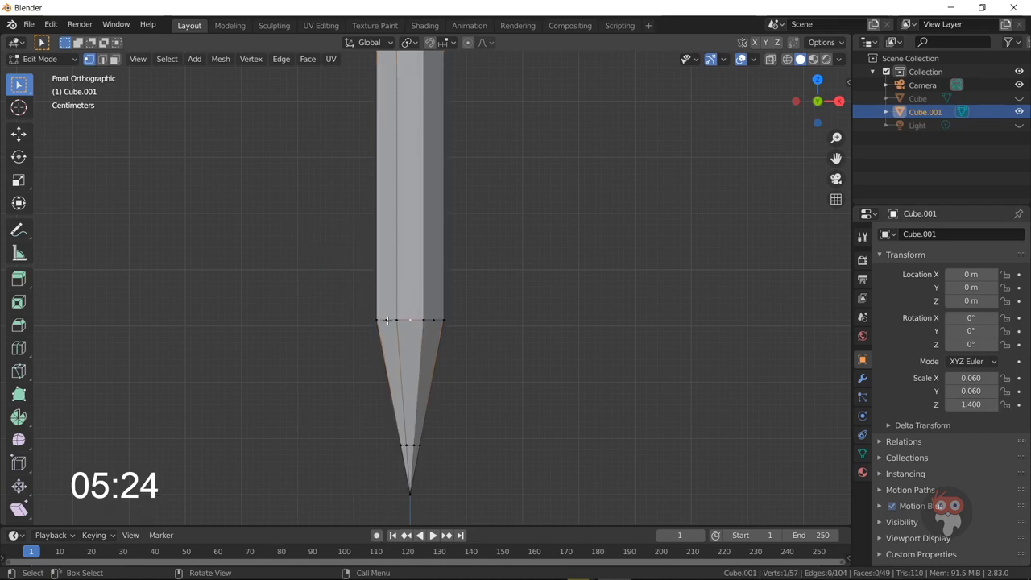
pyautogui.moveTo(419, 322)
pyautogui.mouseDown(button='middle')
pyautogui.moveTo(570, 325)
pyautogui.moveTo(481, 336)
pyautogui.mouseUp(button='middle')
pyautogui.press('KP_1')
pyautogui.press('g')
pyautogui.click(431, 328)
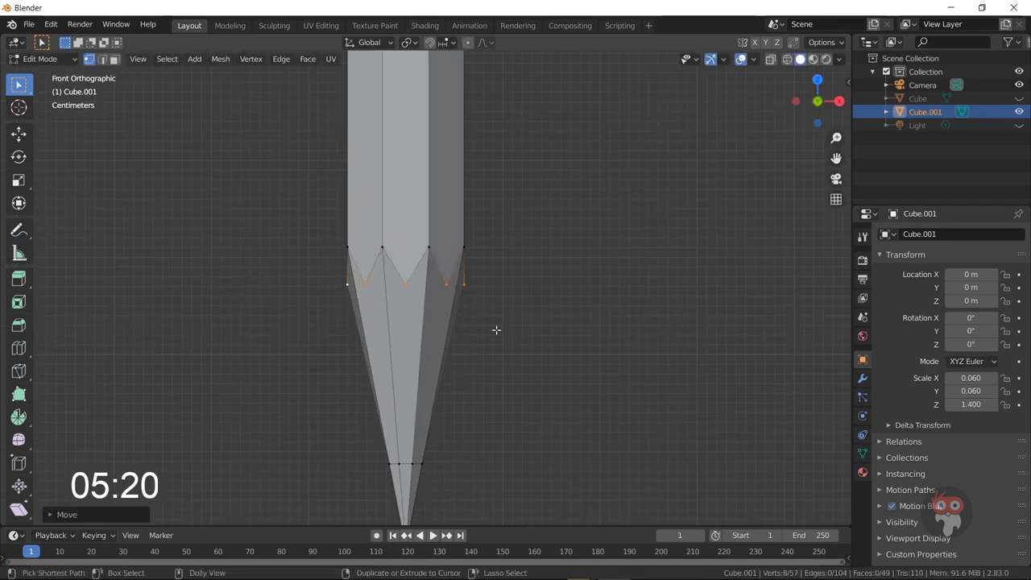
# Bevel the vertices of the top cap.
pyautogui.click(659, 318)
pyautogui.moveTo(658, 318)
pyautogui.mouseDown(button='middle')
pyautogui.moveTo(541, 304)
pyautogui.moveTo(510, 244)
pyautogui.moveTo(432, 154)
pyautogui.moveTo(391, 241)
pyautogui.moveTo(541, 232)
pyautogui.mouseUp(button='middle')
pyautogui.scroll(4, 392, 241)
pyautogui.moveTo(459, 467); pyautogui.dragTo(83, 265)
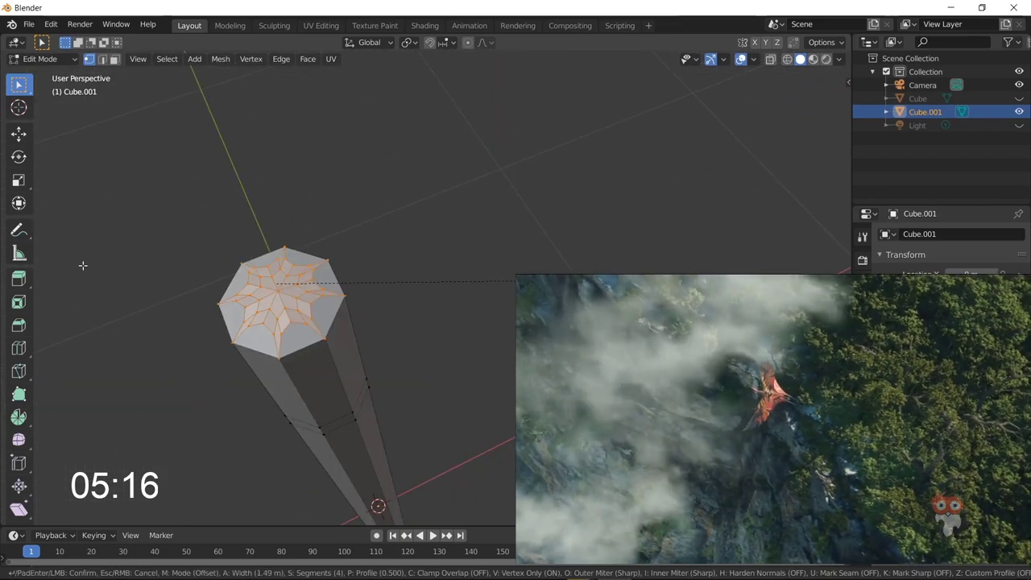
pyautogui.moveTo(83, 265); pyautogui.dragTo(431, 254, button='middle')
# Select the whole pencil mesh and merge overlapping vertices by distance.
pyautogui.press('KP_1')
pyautogui.scroll(-3, 491, 298)
pyautogui.scroll(3, 450, 282)
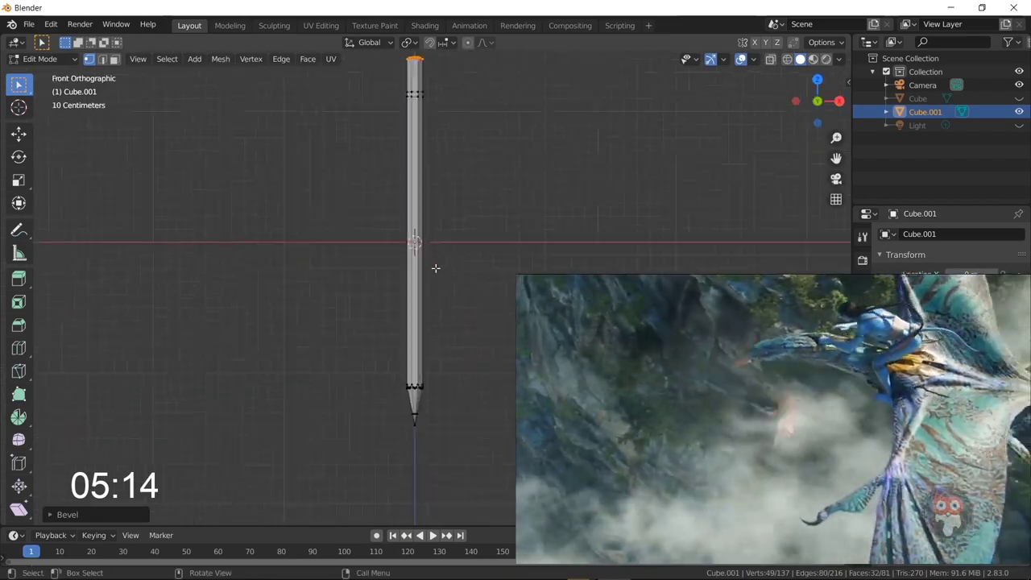
pyautogui.press('a')
pyautogui.press('m')
pyautogui.click(472, 340)
pyautogui.hotkey('alt', 'a')
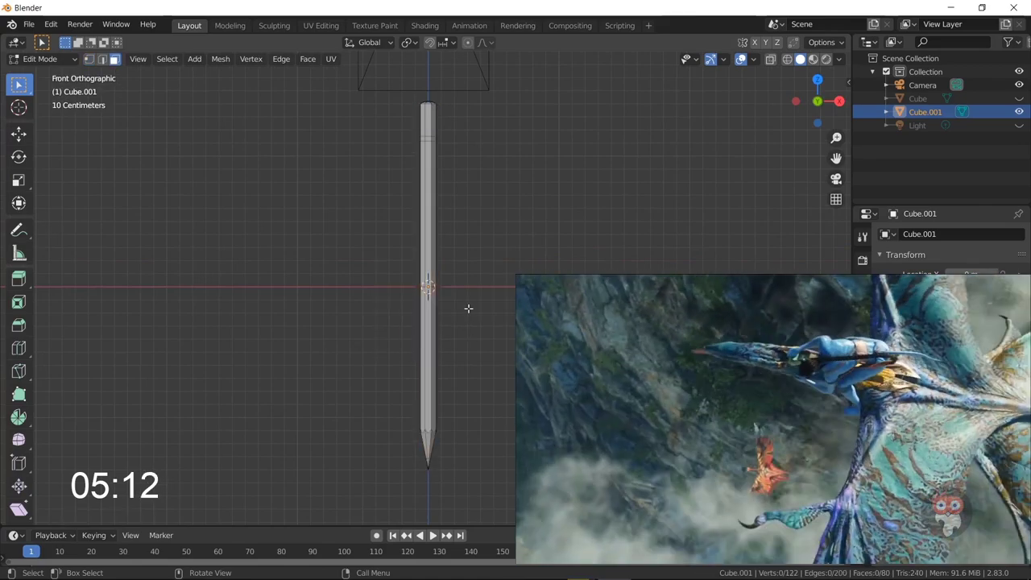
# Inspect the pencil in Object Mode, then return to Edit Mode in front view.
pyautogui.keyDown('shift'); pyautogui.scroll(-5, 446, 357); pyautogui.keyUp('shift')
pyautogui.press('Tab')
pyautogui.moveTo(447, 358)
pyautogui.mouseDown(button='middle')
pyautogui.moveTo(502, 298)
pyautogui.moveTo(648, 269)
pyautogui.moveTo(672, 227)
pyautogui.moveTo(505, 348)
pyautogui.mouseUp(button='middle')
pyautogui.press('Tab')
pyautogui.press('KP_1')
pyautogui.scroll(-3, 416, 345)
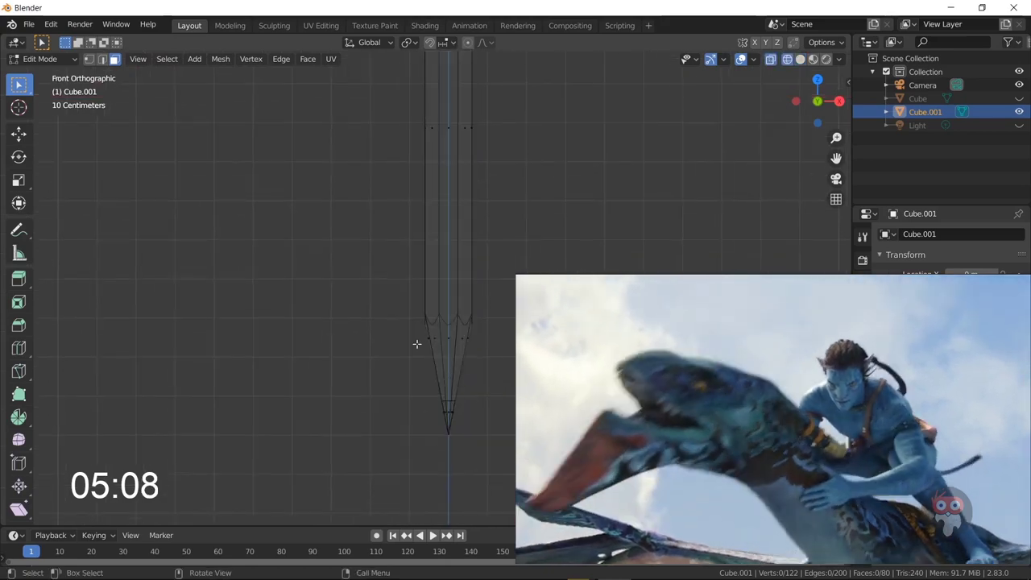
# Select the sharpened tip's faces with X-ray turned off and check the tip.
pyautogui.keyDown('alt'); pyautogui.click(466, 390); pyautogui.keyUp('alt')
pyautogui.hotkey('alt', 'z')
pyautogui.rightClick(435, 357)
pyautogui.press('Escape')
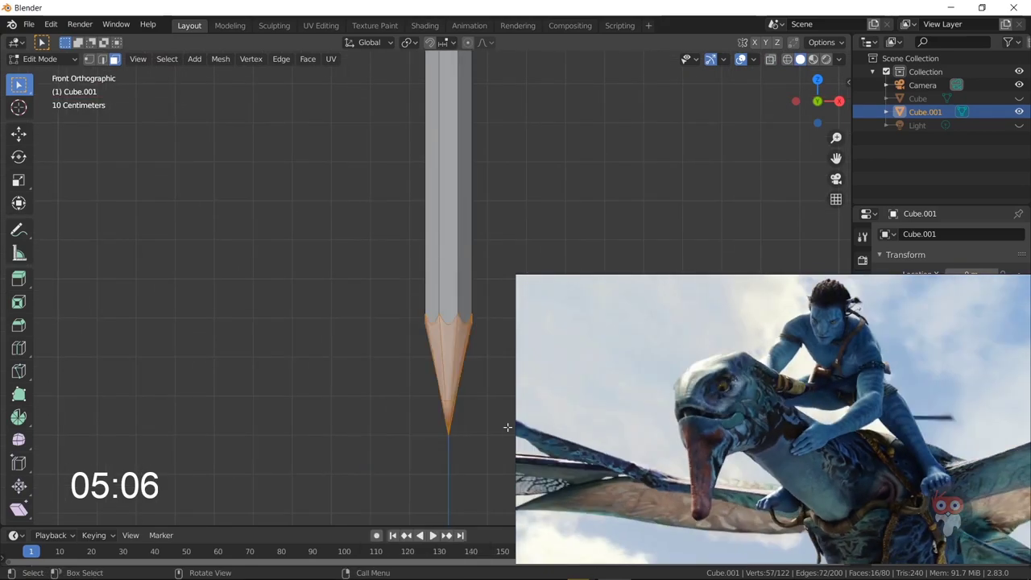
pyautogui.press('Tab')
pyautogui.moveTo(506, 426)
pyautogui.mouseDown(button='middle')
pyautogui.moveTo(508, 376)
pyautogui.moveTo(484, 278)
pyautogui.mouseUp(button='middle')
pyautogui.press('Tab')
pyautogui.press('KP_1')
pyautogui.press('KP_1')
# Create a new orange 'pencil color' material for the pencil body.
pyautogui.click(862, 472)
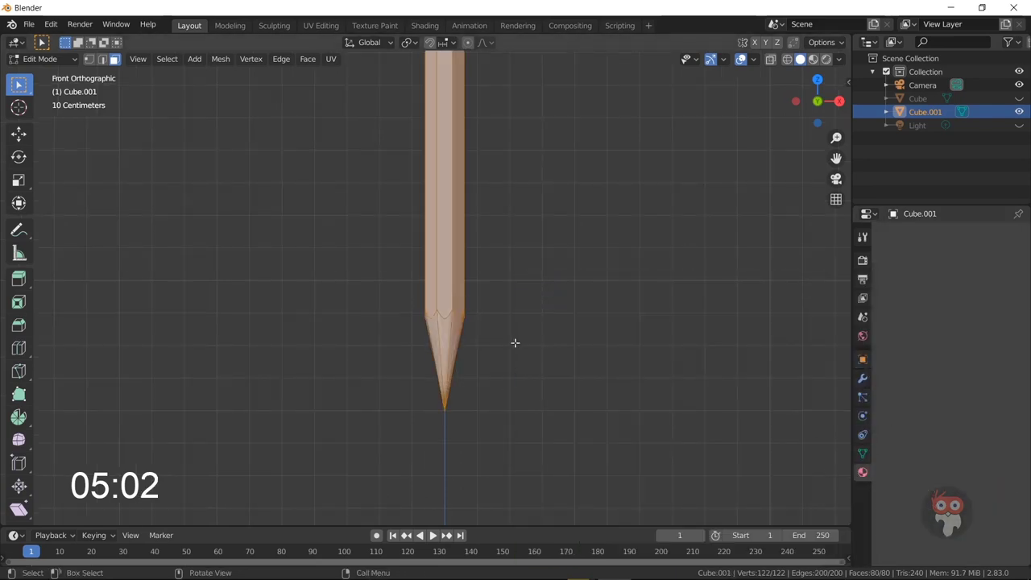
pyautogui.click(938, 294)
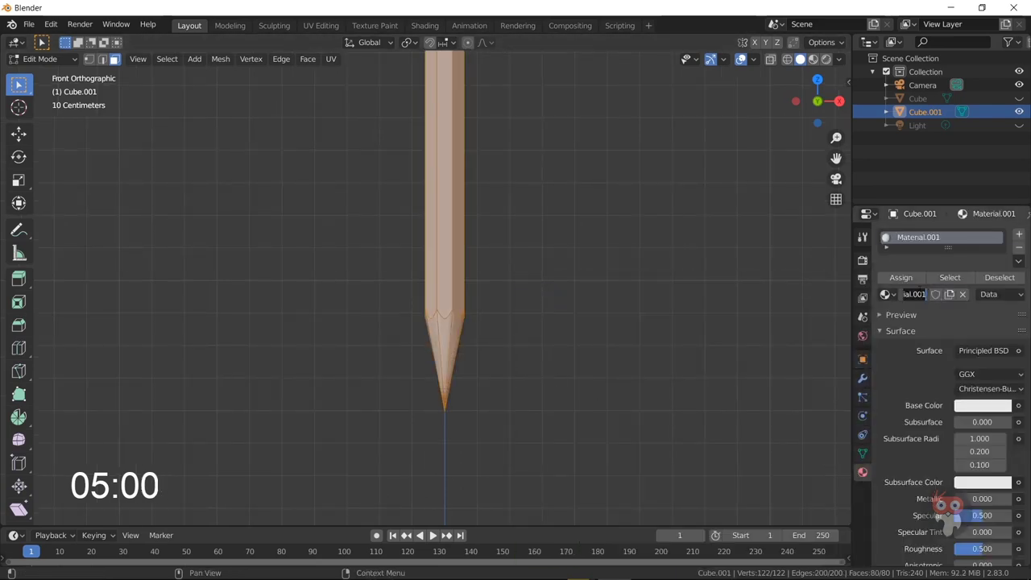
pyautogui.moveTo(853, 365); pyautogui.dragTo(747, 364)
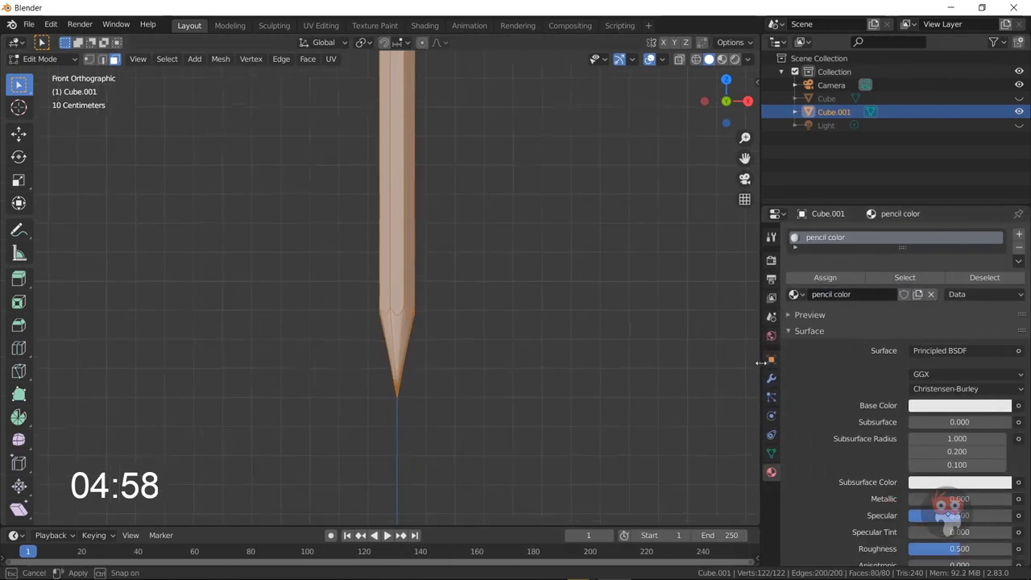
pyautogui.scroll(-2, 926, 366)
pyautogui.click(944, 367)
pyautogui.click(706, 59)
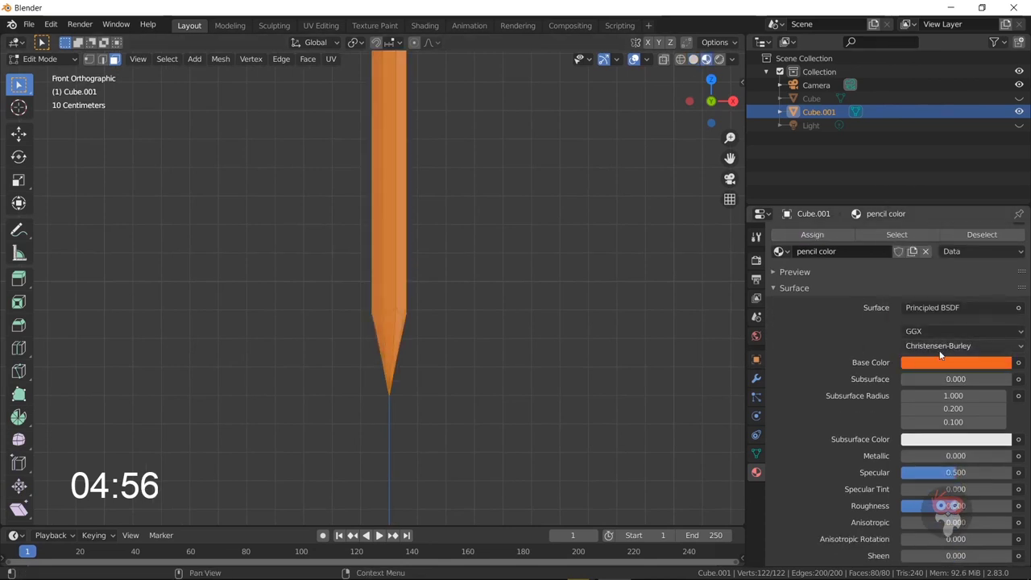
pyautogui.click(955, 362)
pyautogui.click(928, 264)
pyautogui.scroll(4, 426, 357)
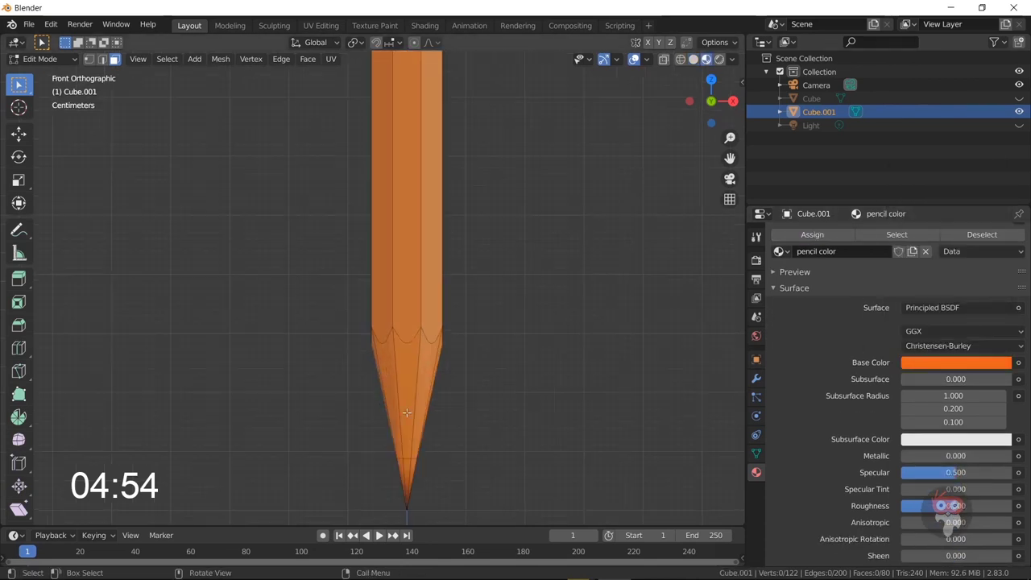
# Assign a new black 'carbon' material to the eight faces at the pencil point.
pyautogui.hotkey('alt', 'z')
pyautogui.moveTo(378, 367); pyautogui.dragTo(451, 439)
pyautogui.hotkey('alt', 'z')
pyautogui.scroll(2, 879, 346)
pyautogui.click(1019, 233)
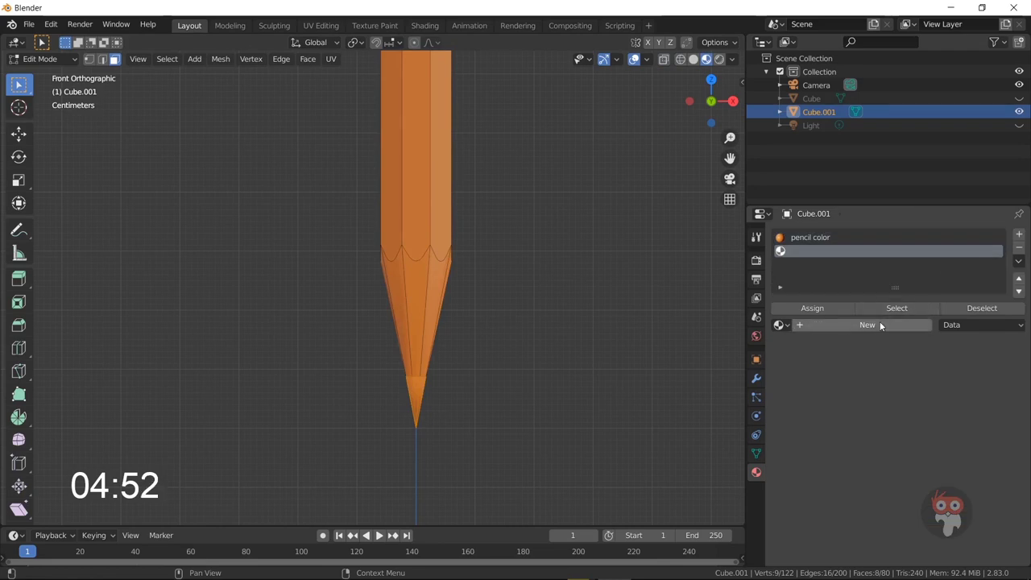
pyautogui.doubleClick(879, 321)
pyautogui.press('Return')
pyautogui.click(955, 436)
pyautogui.click(1005, 326)
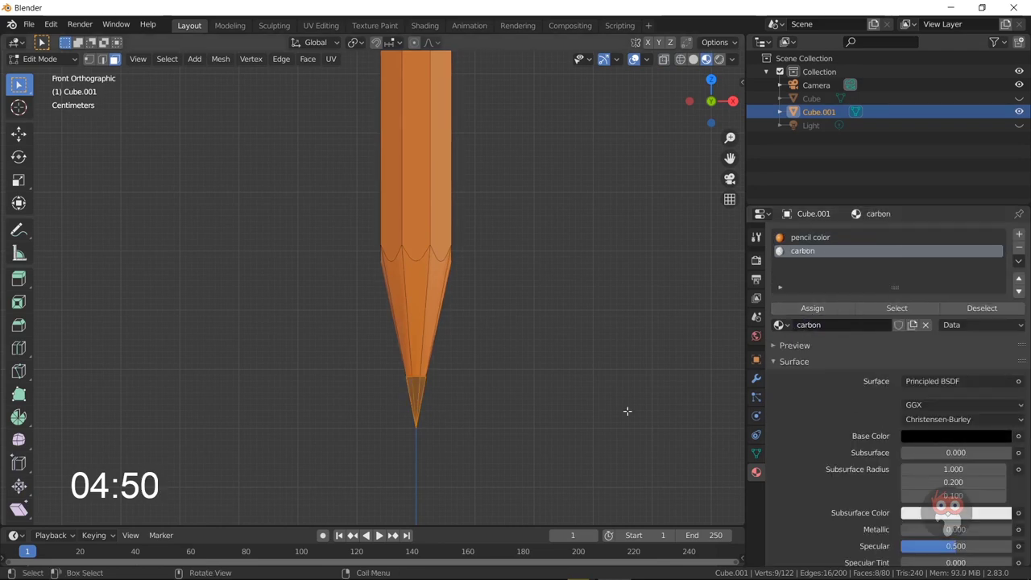
# Give the sharpened wood faces a third material named 'sharp' with its own base colour.
pyautogui.hotkey('alt', 'z')
pyautogui.moveTo(348, 277); pyautogui.dragTo(487, 347)
pyautogui.hotkey('alt', 'z')
pyautogui.click(1018, 233)
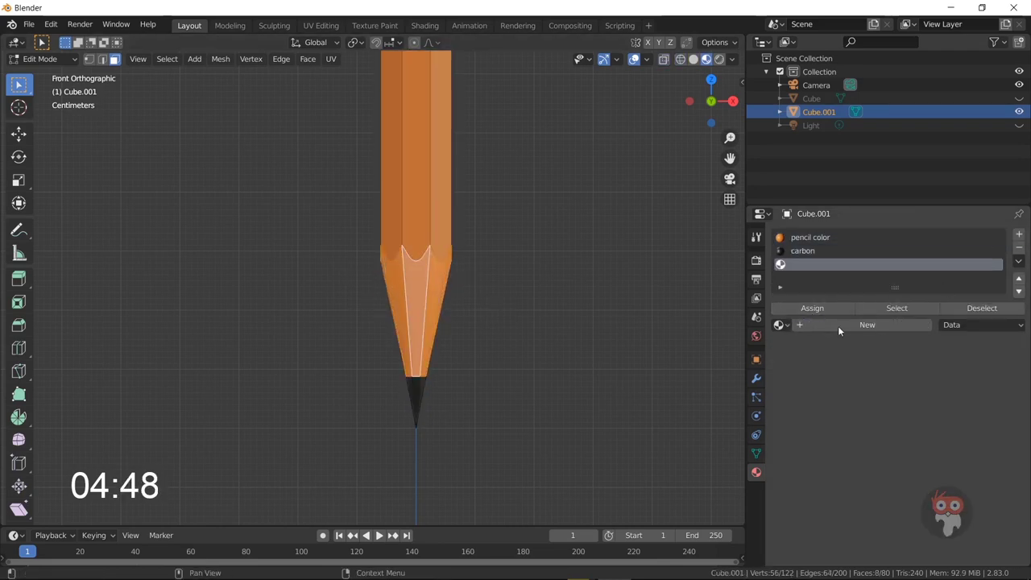
pyautogui.doubleClick(837, 326)
pyautogui.write('sg')
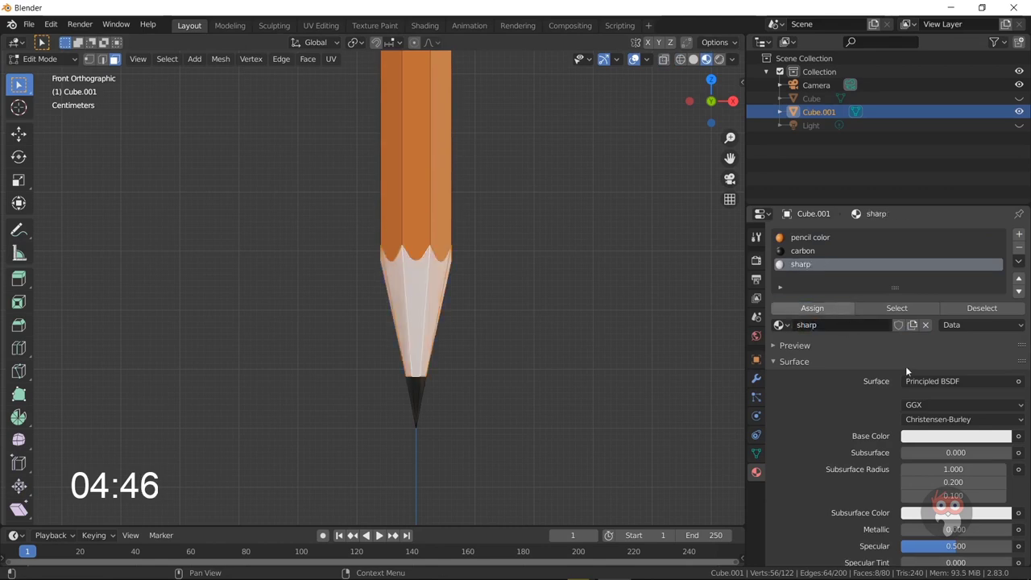
pyautogui.click(958, 435)
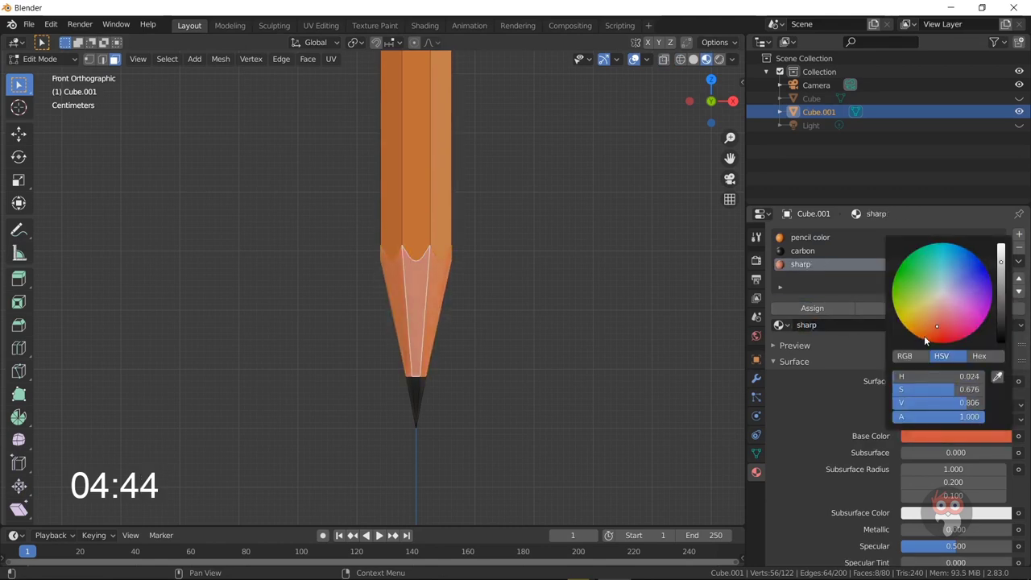
pyautogui.click(982, 308)
# Box-select the faces of the band around the pencil body in X-ray.
pyautogui.scroll(-3, 897, 446)
pyautogui.hotkey('alt', 'z')
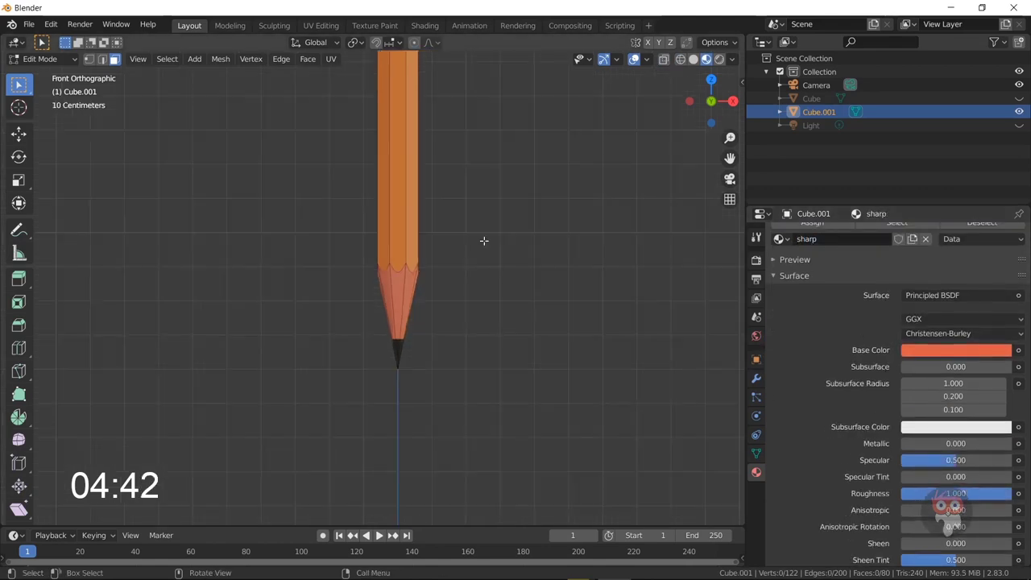
pyautogui.scroll(-5, 382, 227)
pyautogui.scroll(5, 515, 388)
pyautogui.moveTo(367, 342); pyautogui.dragTo(461, 359)
# Add a new material slot and material for the white 'line' band.
pyautogui.hotkey('alt', 'z')
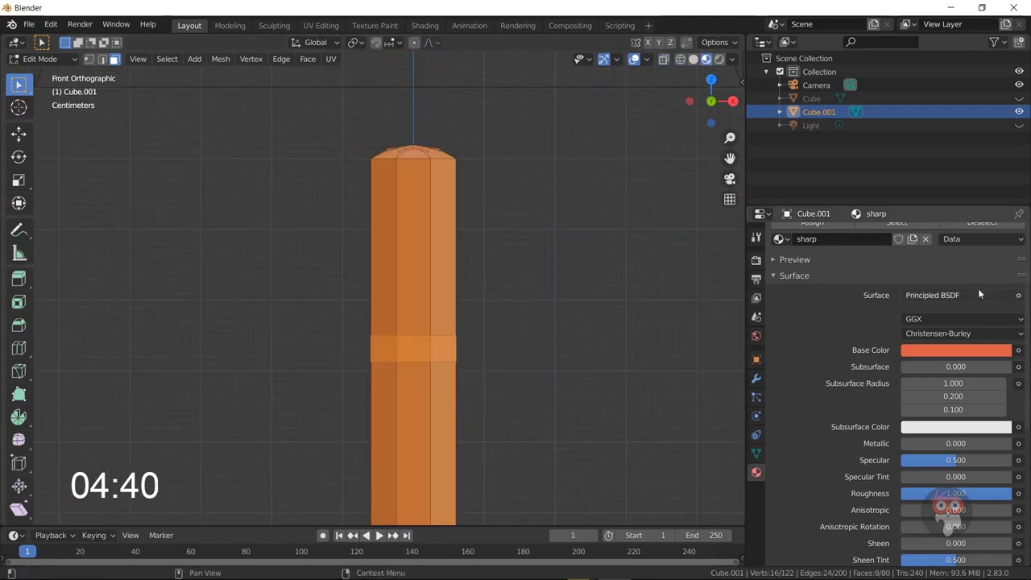
pyautogui.scroll(3, 978, 288)
pyautogui.click(1019, 234)
pyautogui.click(826, 325)
pyautogui.click(855, 324)
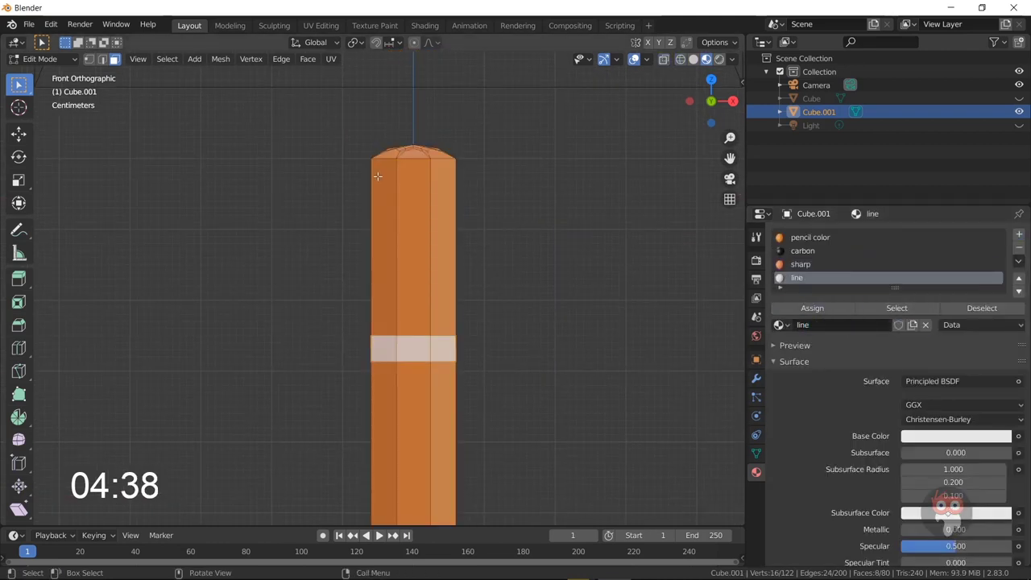
# Assign a new blue 'pencil top' material to all faces above the band.
pyautogui.hotkey('alt', 'z')
pyautogui.moveTo(339, 124); pyautogui.dragTo(467, 334)
pyautogui.hotkey('alt', 'z')
pyautogui.click(1018, 234)
pyautogui.doubleClick(838, 333)
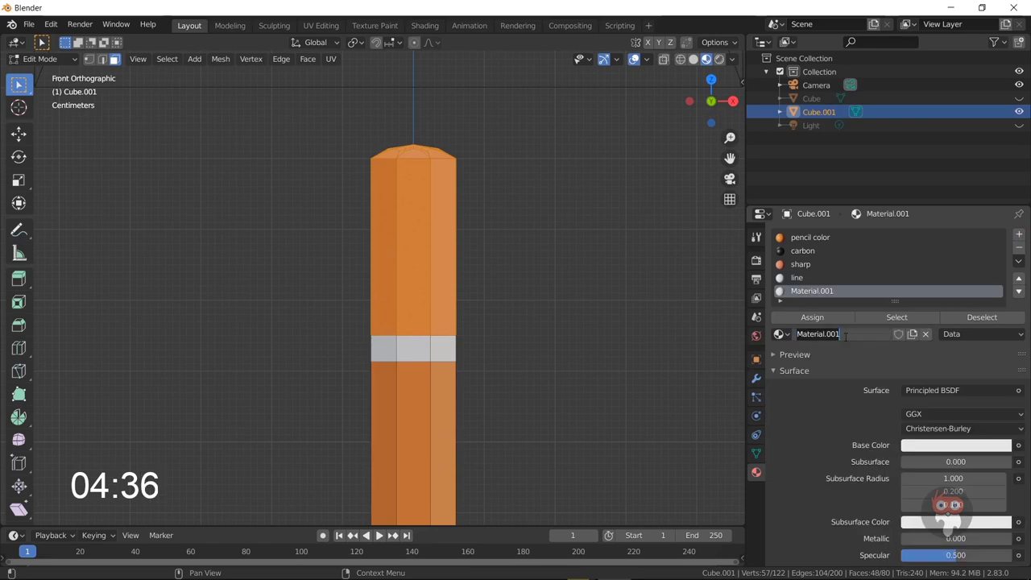
pyautogui.click(812, 316)
pyautogui.click(956, 444)
pyautogui.moveTo(952, 304); pyautogui.dragTo(926, 330)
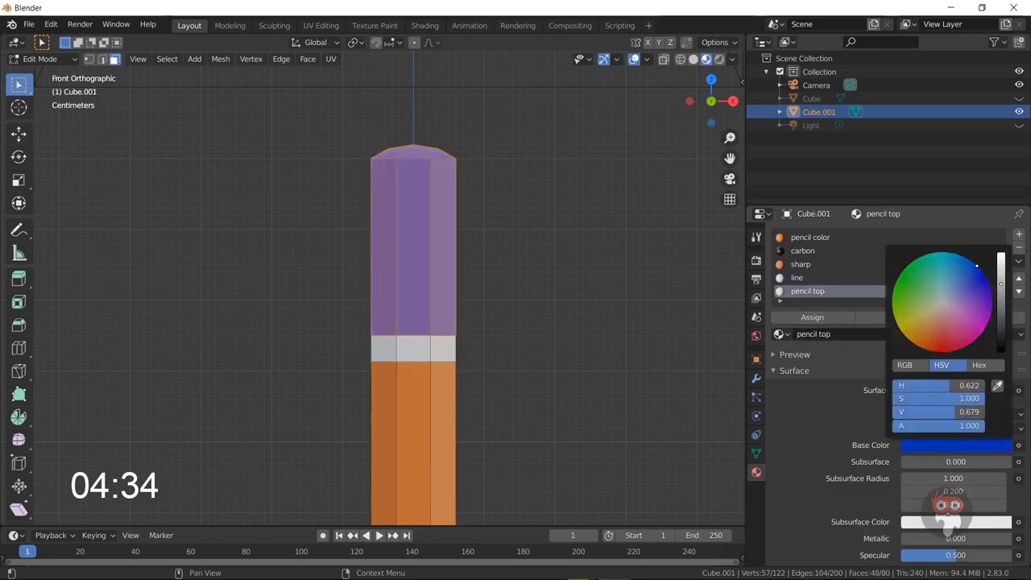
pyautogui.scroll(-4, 474, 358)
# Preview the pencil in rendered shading in Object Mode, then return to material preview.
pyautogui.press('Tab')
pyautogui.press('z')
pyautogui.click(575, 258)
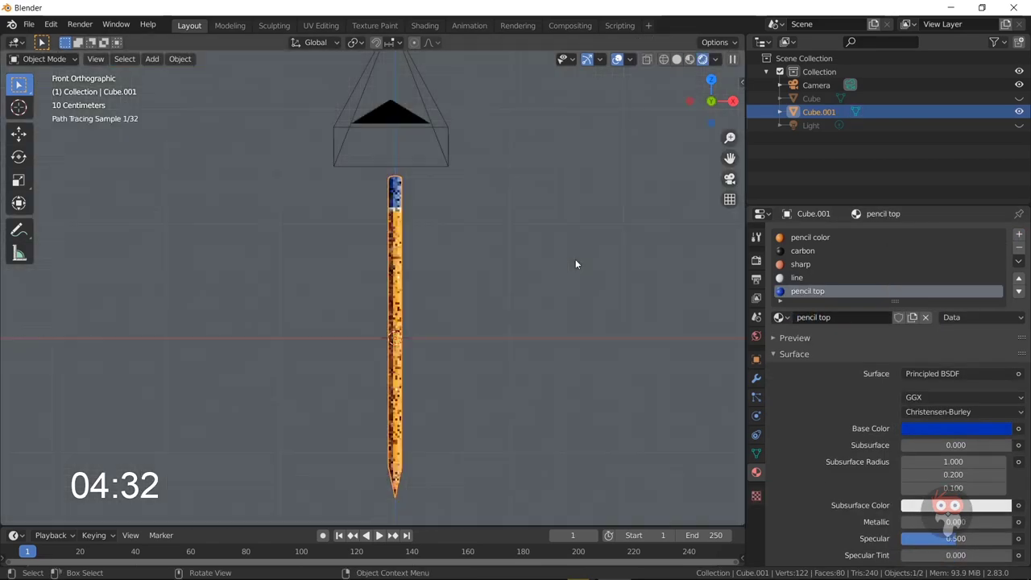
pyautogui.moveTo(575, 258)
pyautogui.mouseDown(button='middle')
pyautogui.moveTo(531, 258)
pyautogui.moveTo(687, 314)
pyautogui.moveTo(551, 311)
pyautogui.mouseUp(button='middle')
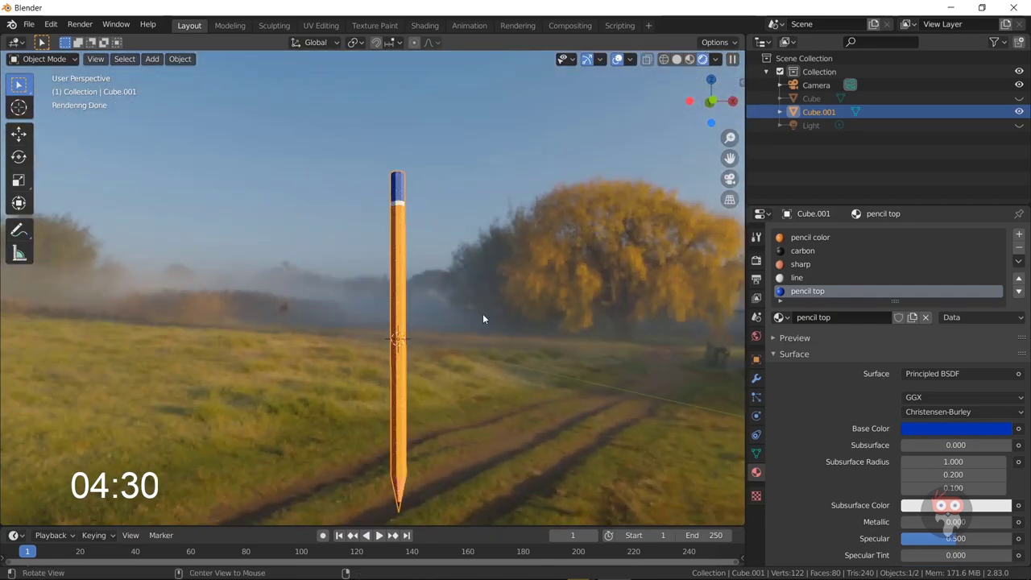
pyautogui.click(690, 58)
pyautogui.moveTo(639, 132); pyautogui.dragTo(554, 240, button='middle')
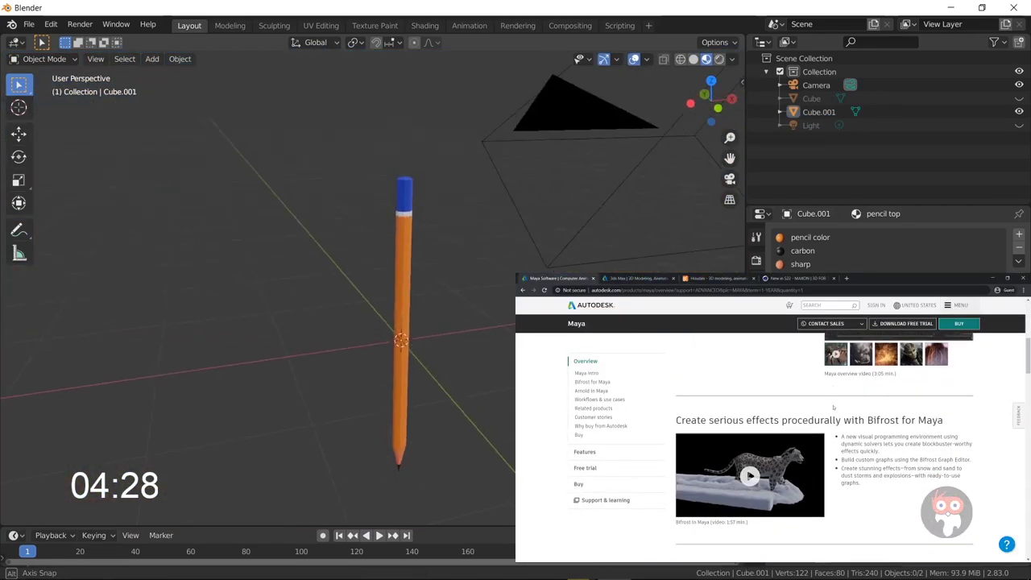
# Rotate the pencil 90° about Y (ry90) and move it down along Z.
pyautogui.press('KP_1')
pyautogui.click(400, 268)
pyautogui.write('ry')
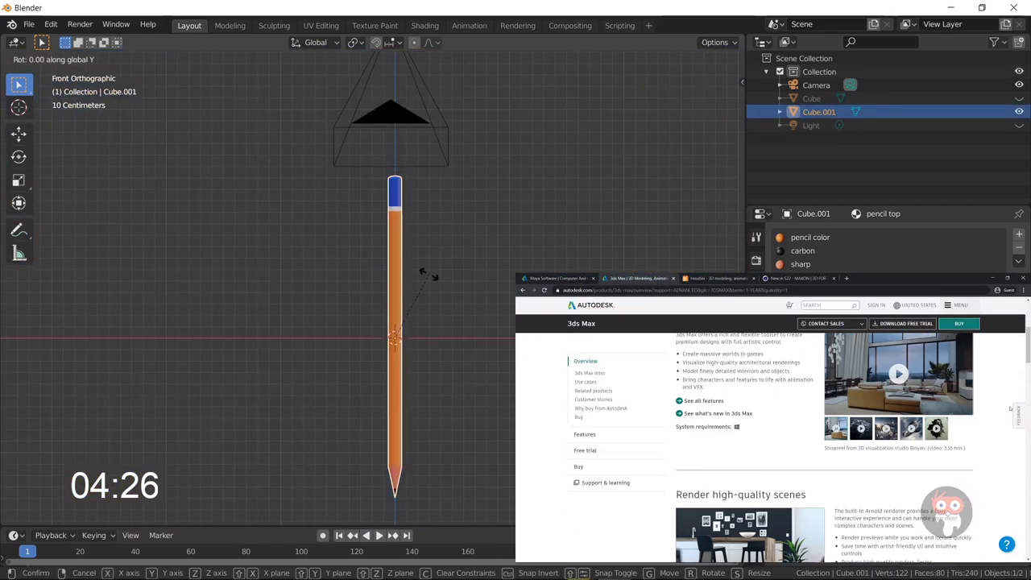
pyautogui.write('90')
pyautogui.press('Return')
pyautogui.press('g')
pyautogui.press('z')
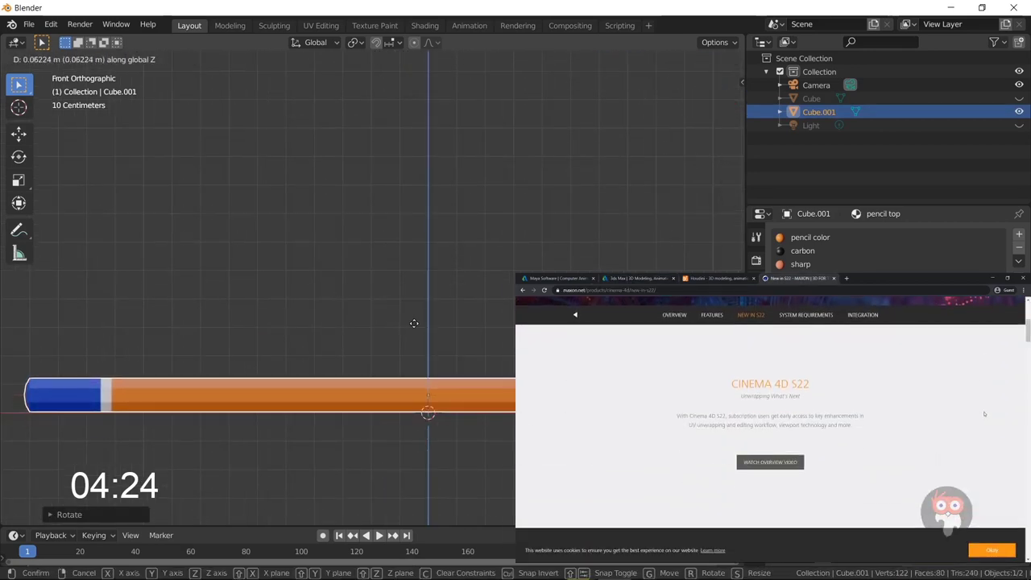
pyautogui.click(414, 323)
# Lower the pencil further along Z from the front view.
pyautogui.moveTo(411, 375); pyautogui.dragTo(482, 414, button='middle')
pyautogui.press('KP_1')
pyautogui.scroll(-2, 278, 357)
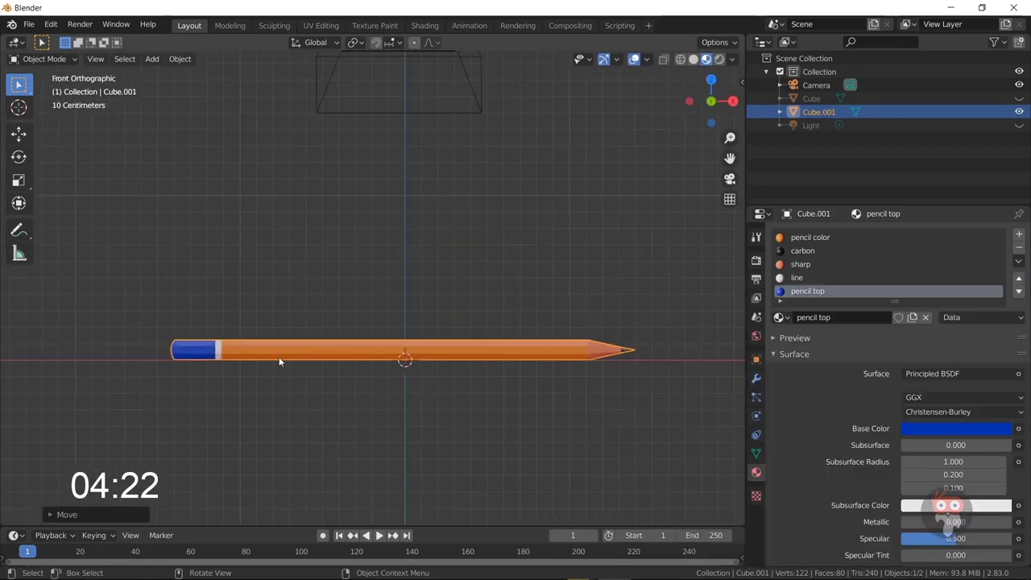
pyautogui.scroll(4, 279, 362)
pyautogui.press('g')
pyautogui.press('z')
pyautogui.click(400, 307)
# Deselect the pencil and unhide the wood plane with Alt+H.
pyautogui.moveTo(399, 307)
pyautogui.mouseDown(button='middle')
pyautogui.moveTo(487, 401)
pyautogui.moveTo(533, 390)
pyautogui.mouseUp(button='middle')
pyautogui.click(533, 389)
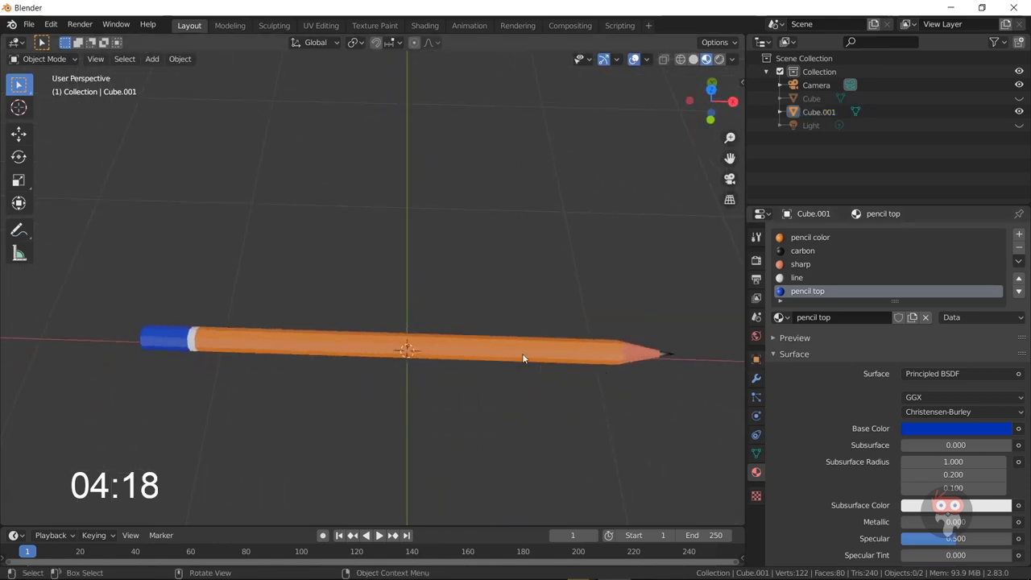
pyautogui.click(652, 207)
pyautogui.hotkey('alt', 'h')
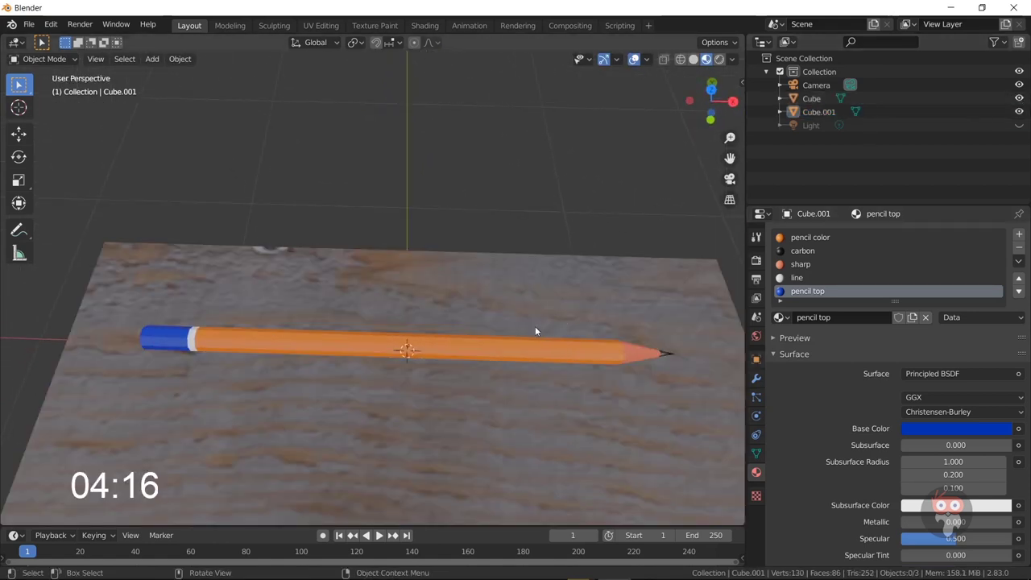
# Duplicate the pencil twice in Blender.
pyautogui.click(406, 403)
pyautogui.press('g')
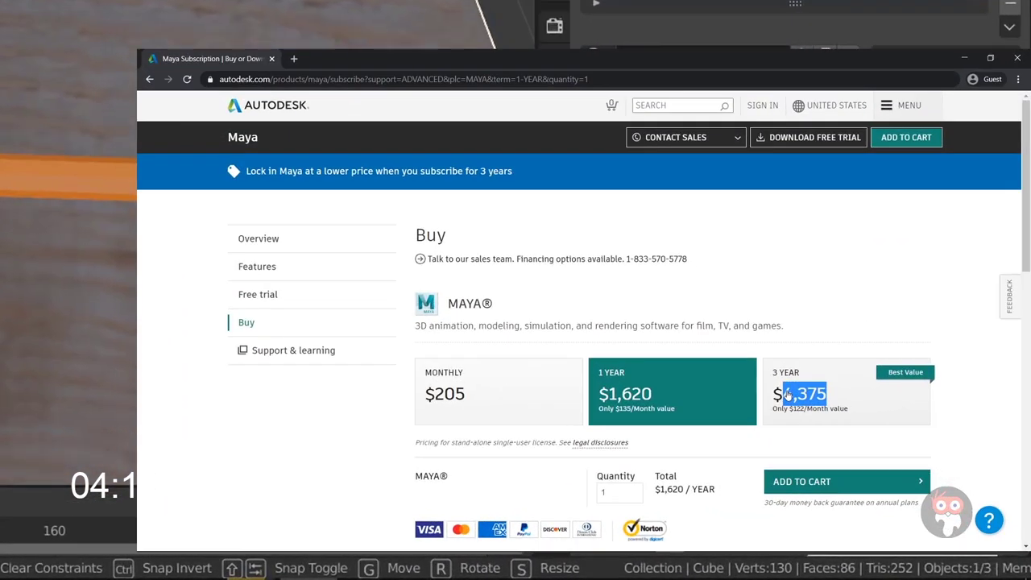
pyautogui.hotkey('shift', 'd')
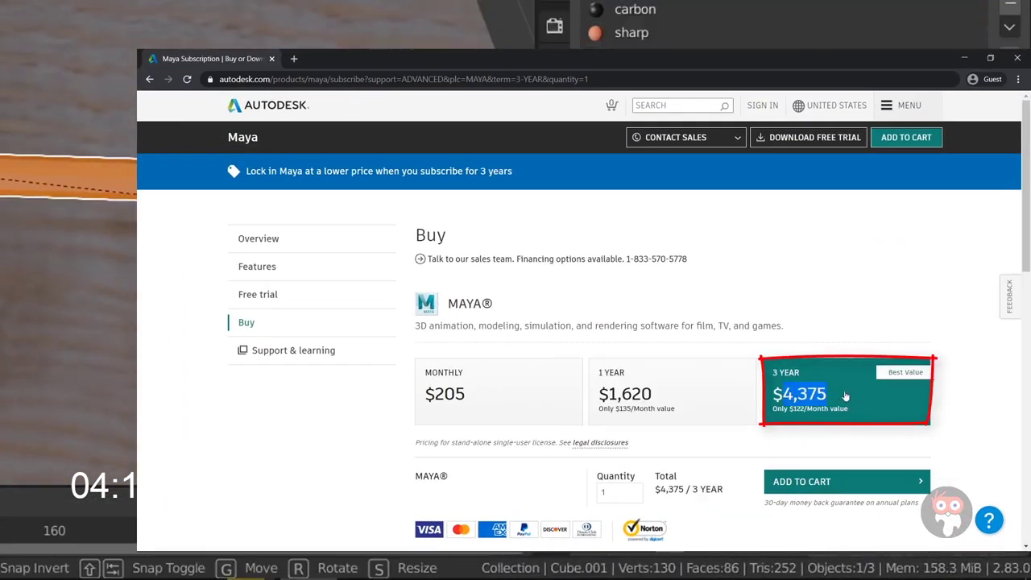
pyautogui.hotkey('shift', 'd')
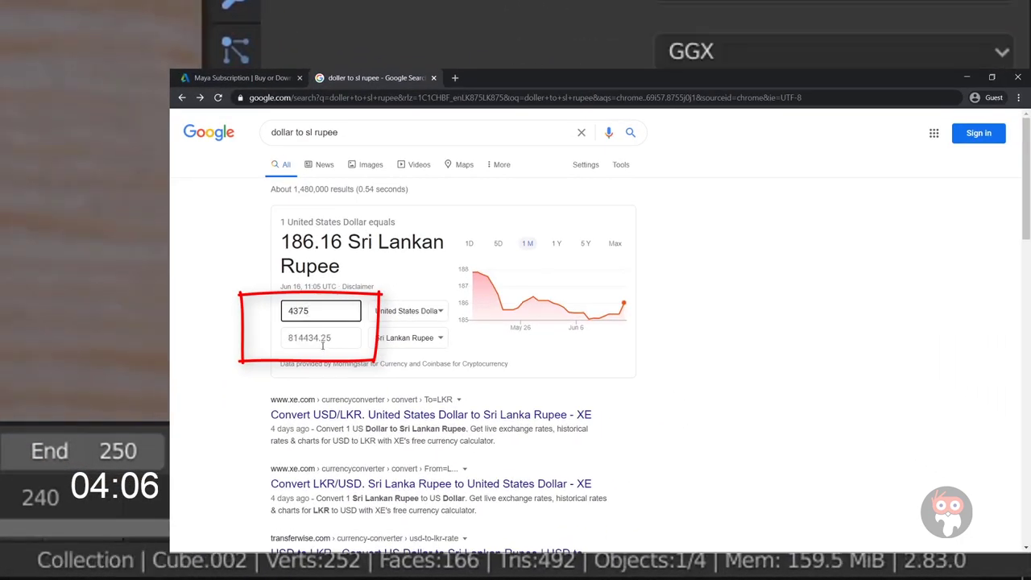
# Select the converted result of 814434.25 Sri Lankan rupees in Google's currency converter.
pyautogui.click(285, 340)
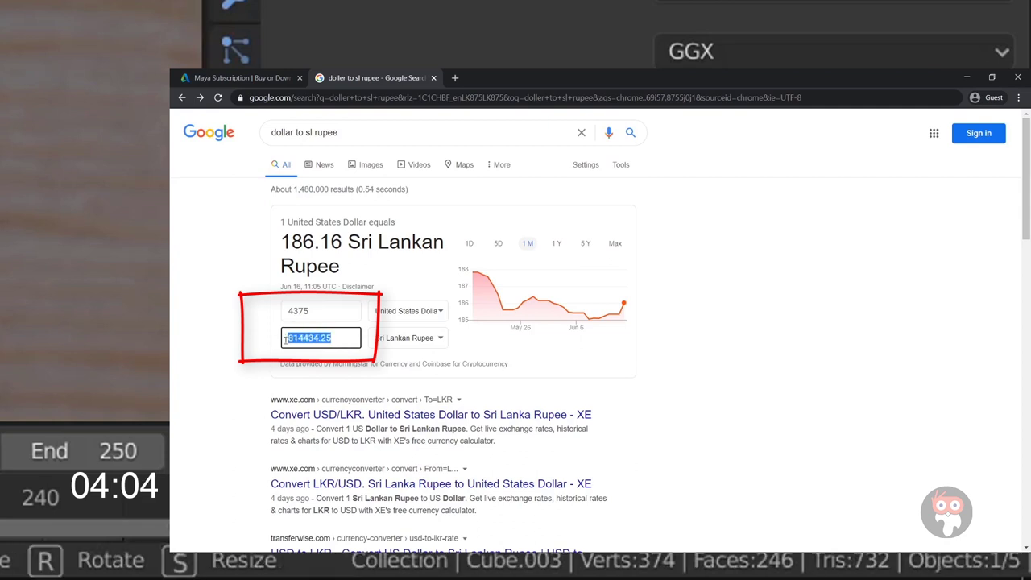
pyautogui.click(339, 338)
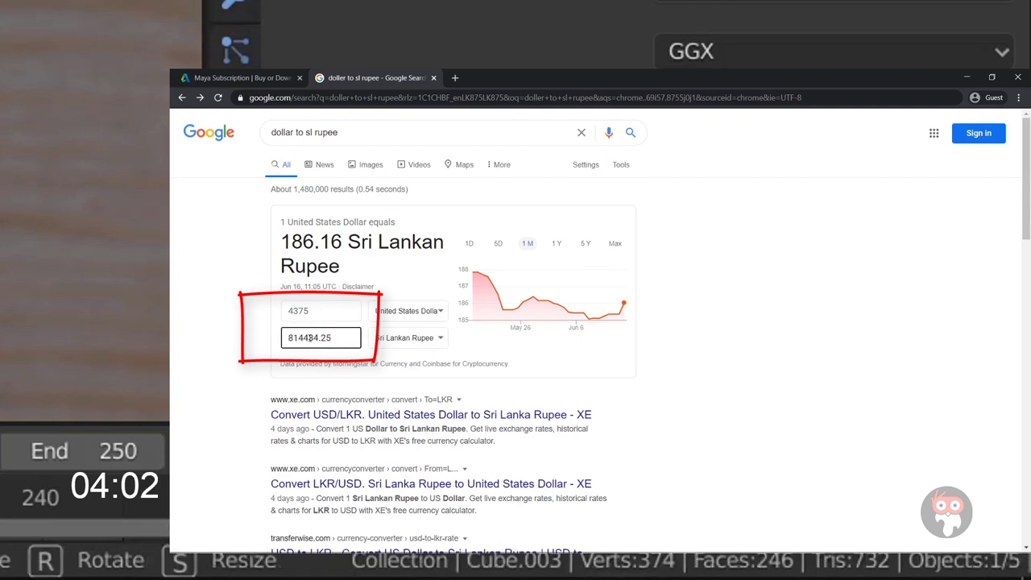
pyautogui.click(304, 338)
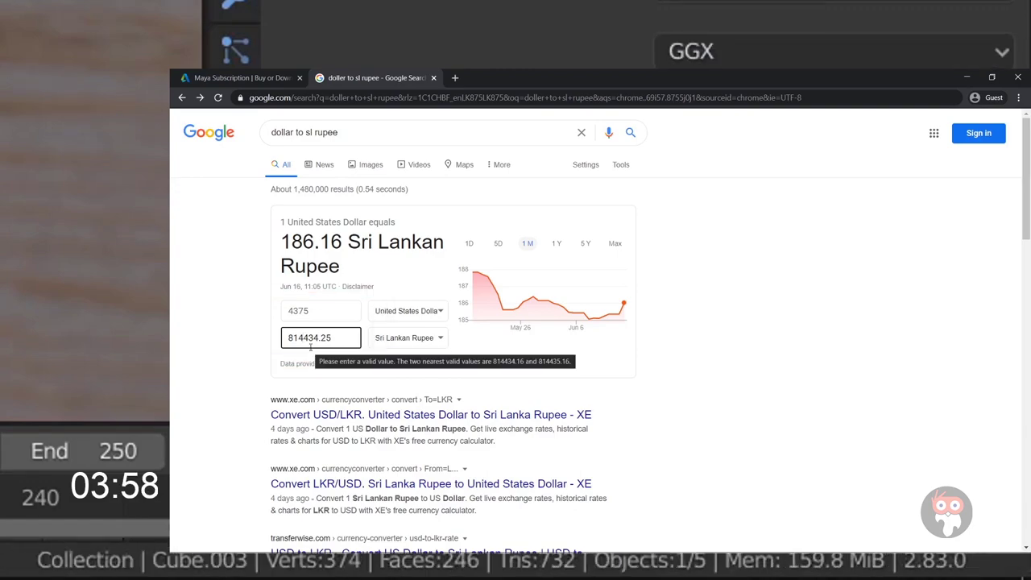
# Raise the copied pencil along Z and view the pencils from above.
pyautogui.press('g')
pyautogui.press('z')
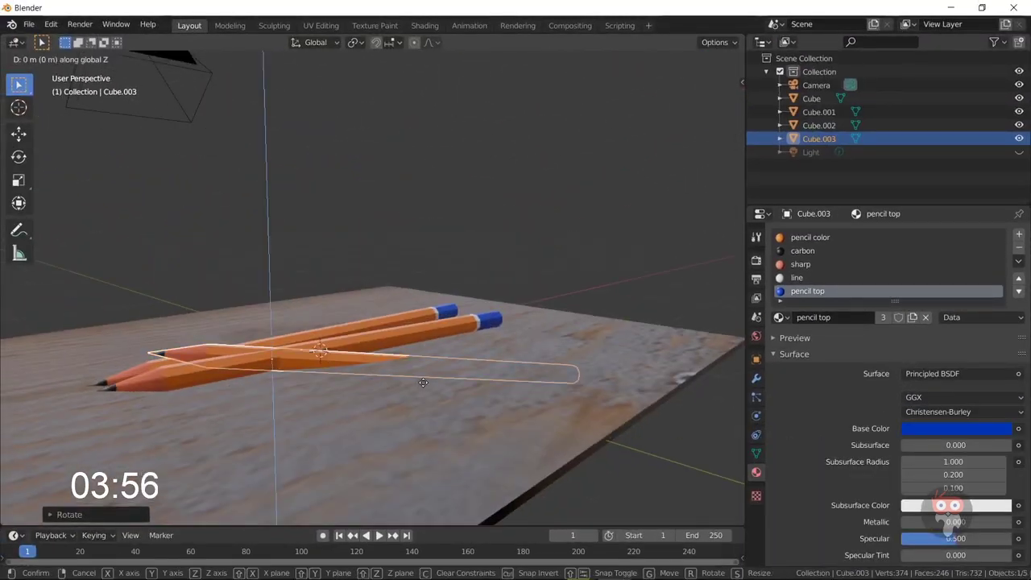
pyautogui.click(430, 367)
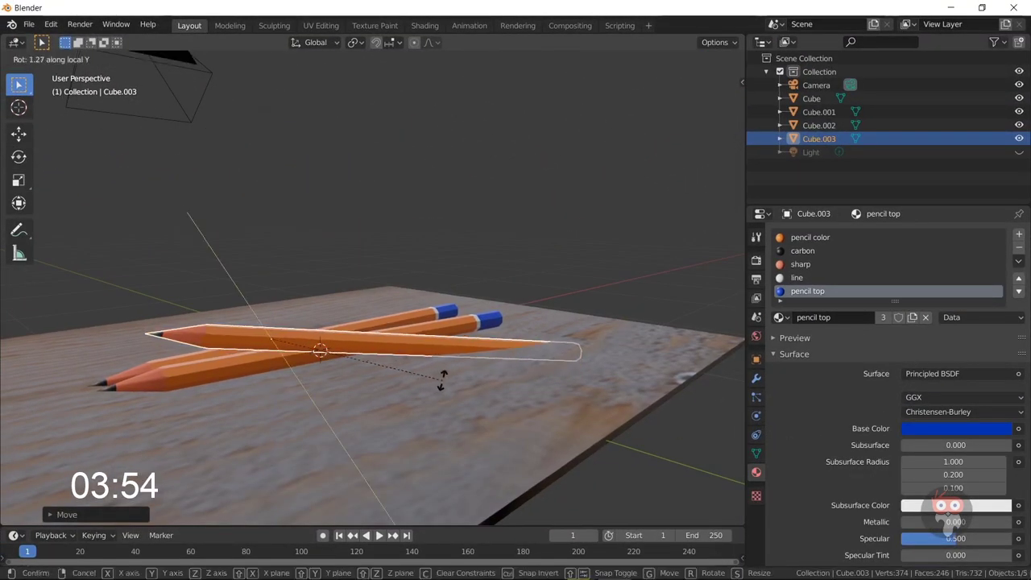
pyautogui.moveTo(495, 383)
pyautogui.mouseDown(button='middle')
pyautogui.moveTo(471, 445)
pyautogui.moveTo(524, 165)
pyautogui.moveTo(423, 353)
pyautogui.mouseUp(button='middle')
pyautogui.click(524, 166)
# Duplicate the bottom pencil, slide the copy along Y and rotate it around Z.
pyautogui.click(424, 358)
pyautogui.hotkey('shift', 'd')
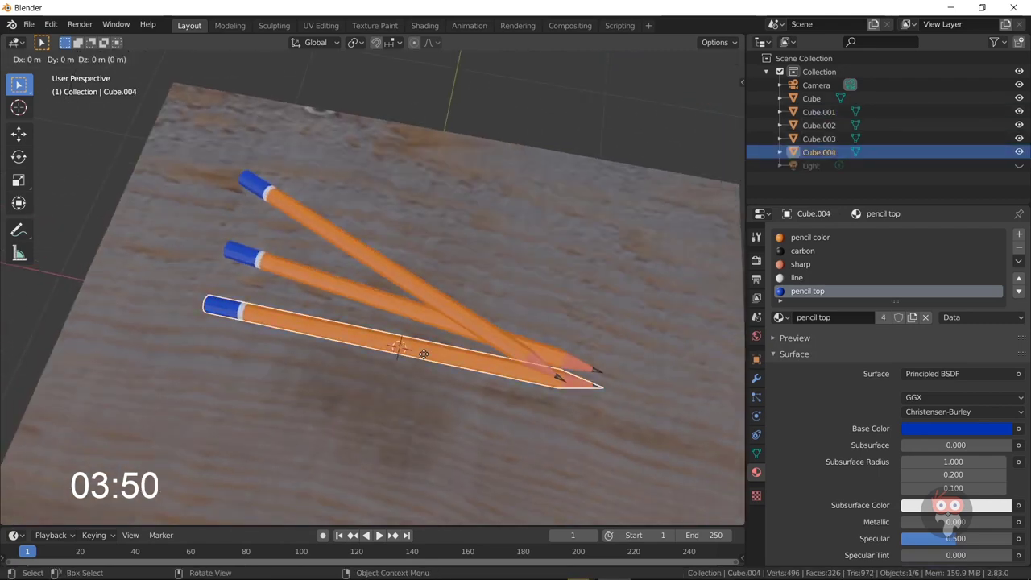
pyautogui.rightClick(401, 383)
pyautogui.press('g')
pyautogui.press('y')
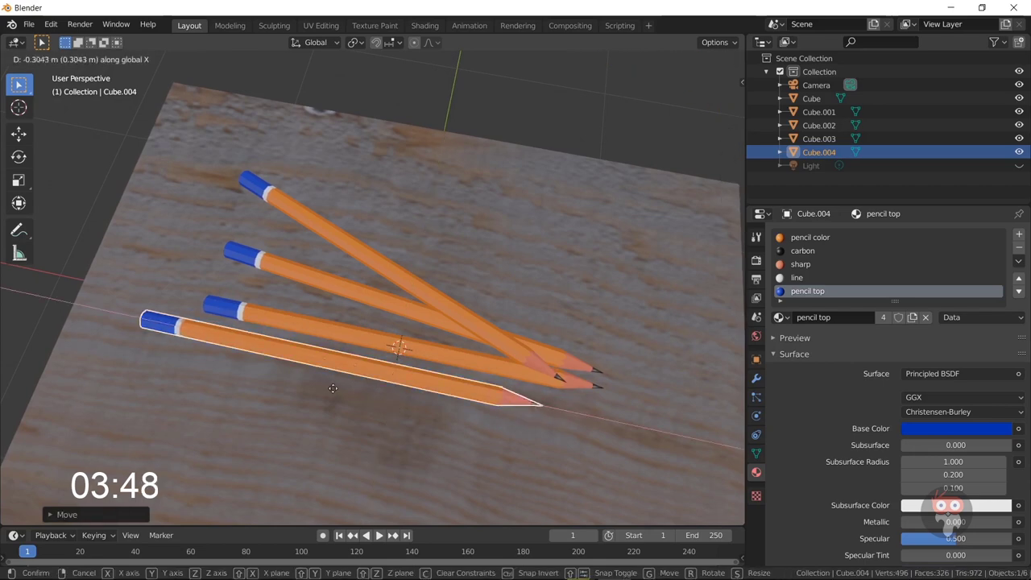
pyautogui.click(346, 399)
pyautogui.press('r')
pyautogui.press('z')
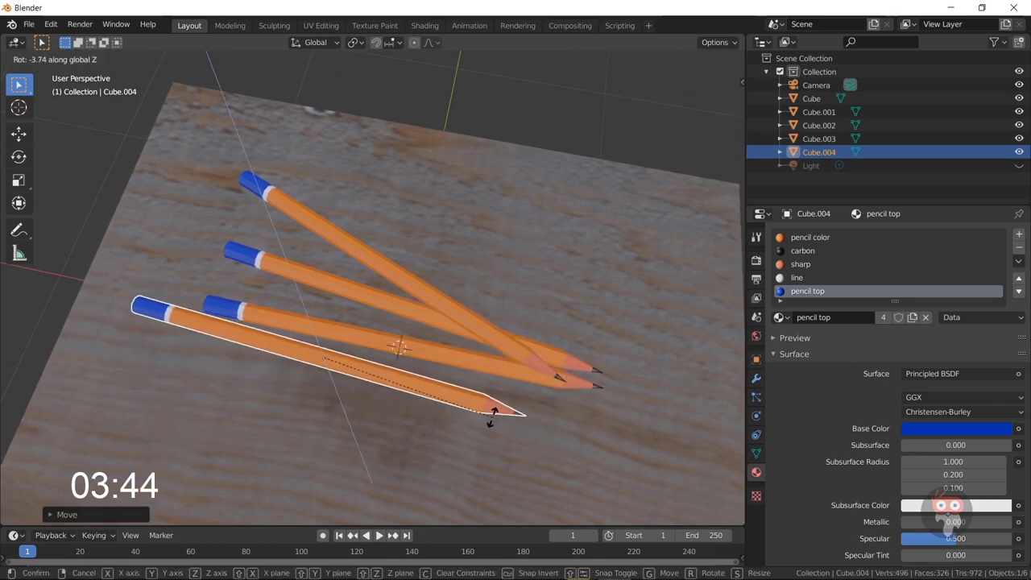
# Duplicate another pencil and shift the copy along Y and X to a new angle.
pyautogui.click(442, 322)
pyautogui.hotkey('shift', 'd')
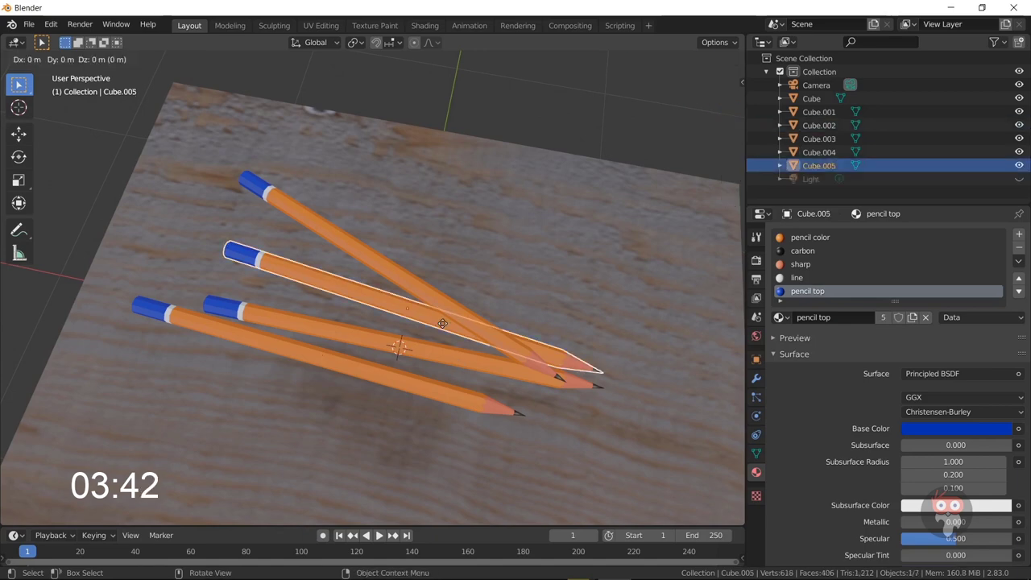
pyautogui.press('y')
pyautogui.press('g')
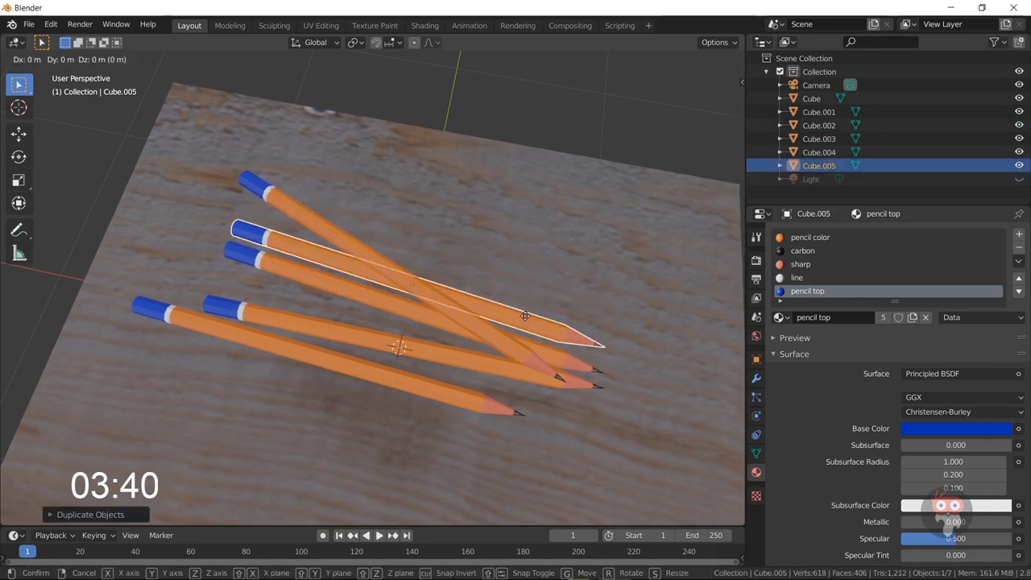
pyautogui.press('x')
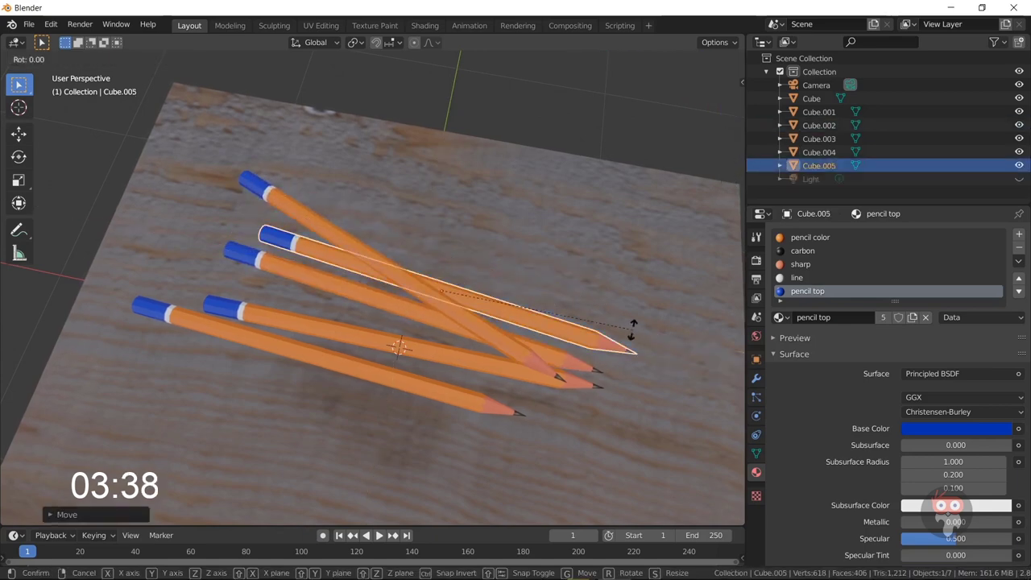
pyautogui.click(608, 369)
pyautogui.moveTo(608, 368)
pyautogui.mouseDown(button='middle')
pyautogui.moveTo(502, 276)
pyautogui.moveTo(521, 288)
pyautogui.moveTo(535, 281)
pyautogui.moveTo(450, 407)
pyautogui.moveTo(609, 450)
pyautogui.moveTo(540, 434)
pyautogui.mouseUp(button='middle')
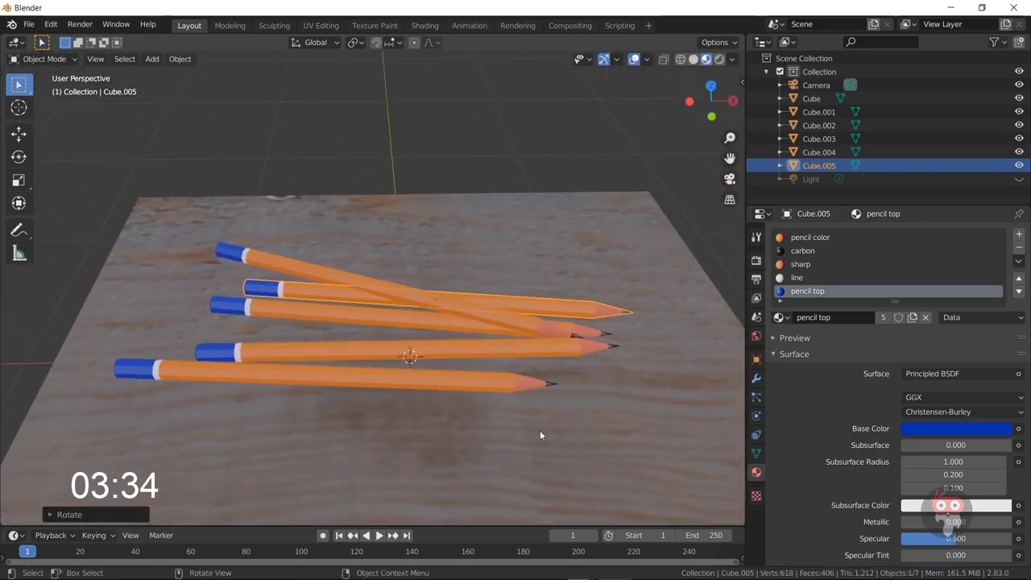
# Lower the newest pencil, Cube.005, vertically with G Z.
pyautogui.press('Tab')
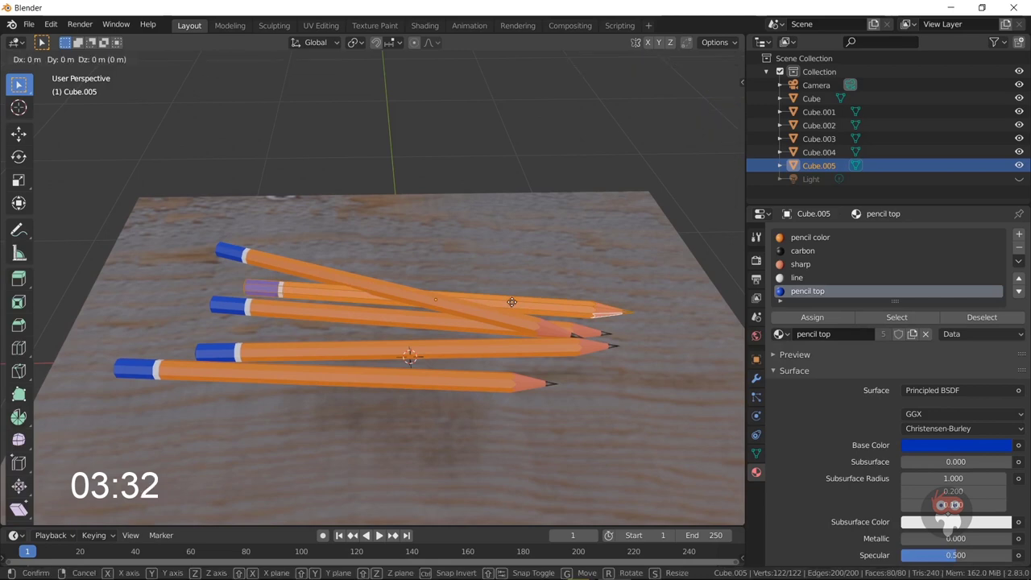
pyautogui.press('Escape')
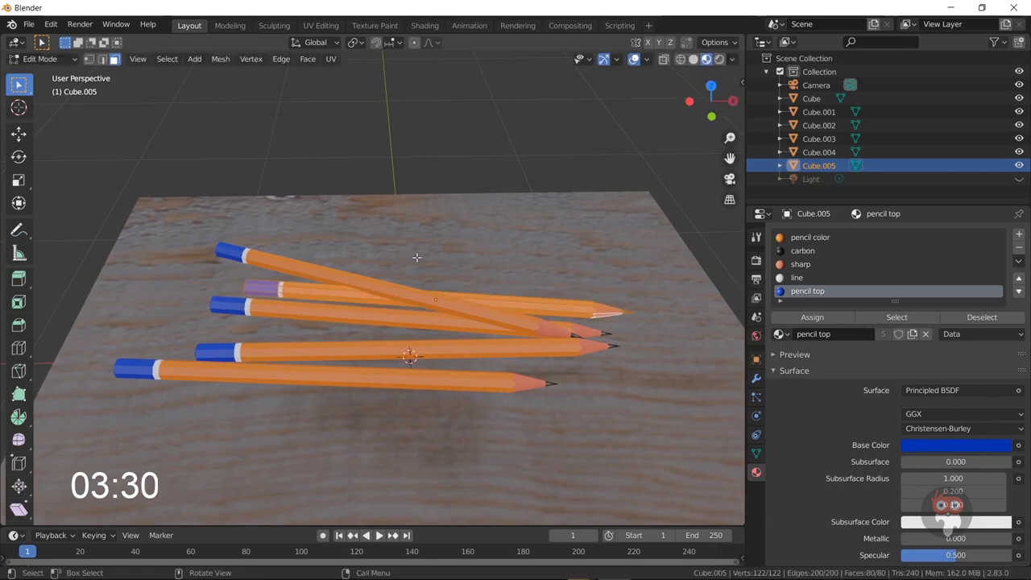
pyautogui.press('Escape')
pyautogui.press('Tab')
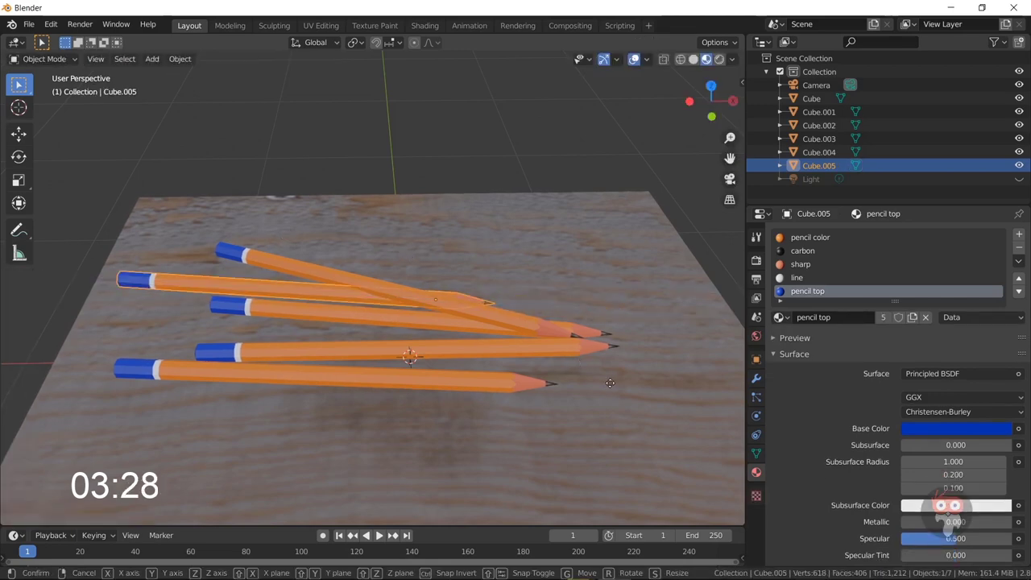
pyautogui.press('g')
pyautogui.press('z')
pyautogui.click(610, 368)
# Tilt Cube.005 around its length axis with R Y, seen from a low side view.
pyautogui.moveTo(610, 368)
pyautogui.mouseDown(button='middle')
pyautogui.moveTo(425, 343)
pyautogui.moveTo(609, 443)
pyautogui.moveTo(459, 415)
pyautogui.mouseUp(button='middle')
pyautogui.click(457, 371)
pyautogui.press('r')
pyautogui.press('y')
pyautogui.press('y')
pyautogui.click(493, 380)
# Fine-tune Cube.005's height and rotation so it rests on the pile.
pyautogui.press('Tab')
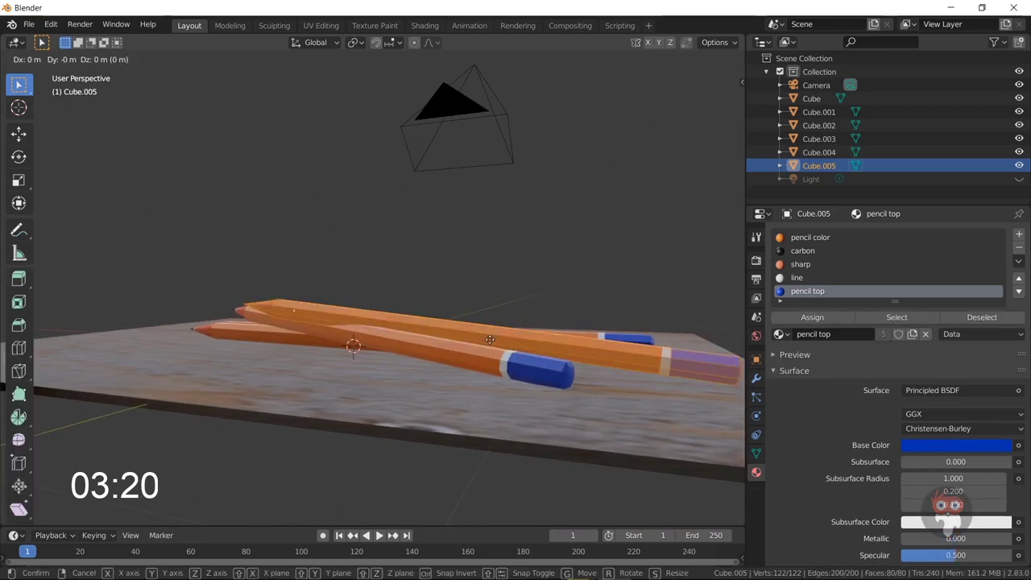
pyautogui.click(434, 326)
pyautogui.press('Tab')
pyautogui.press('g')
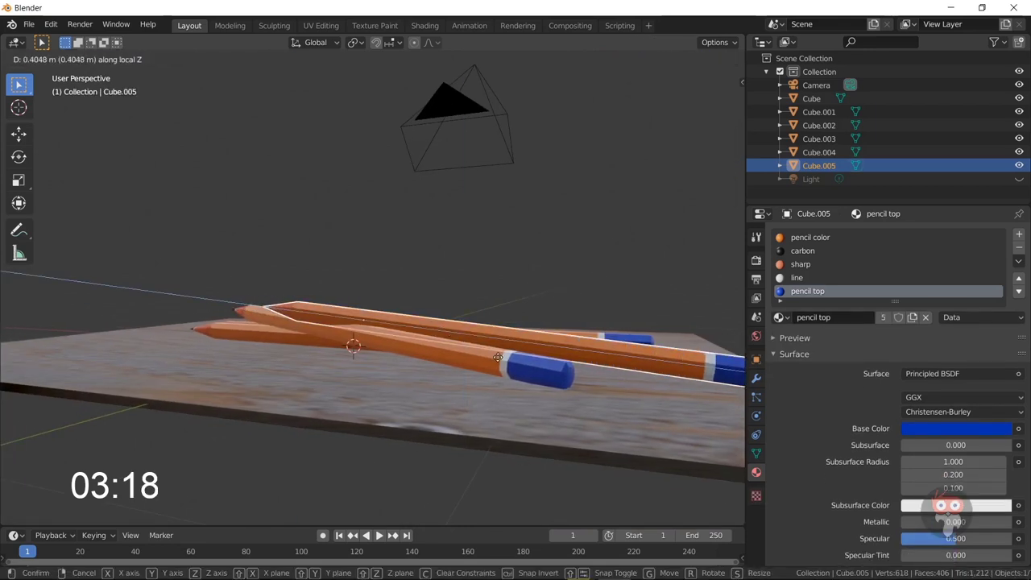
pyautogui.click(514, 372)
pyautogui.click(553, 382)
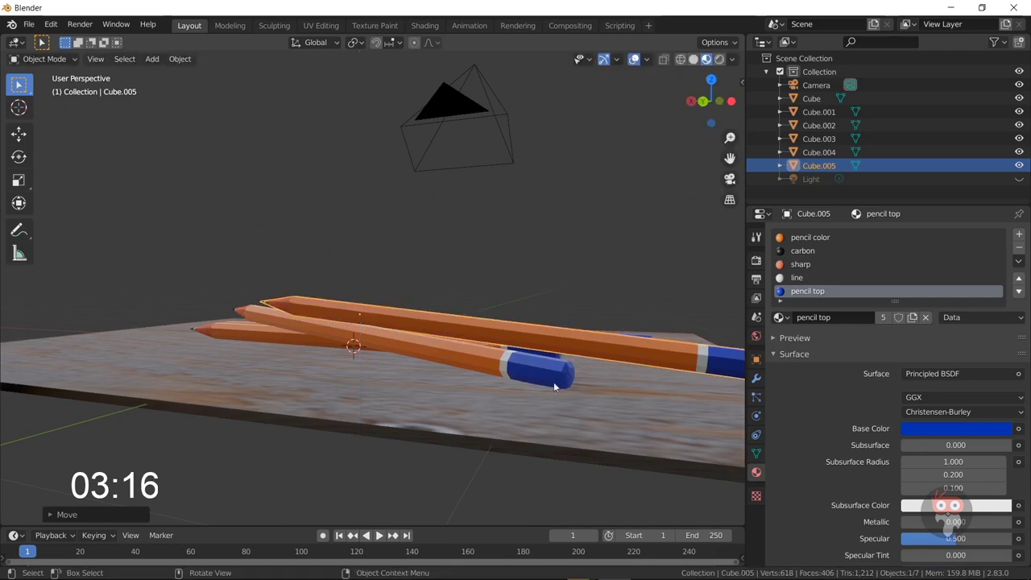
pyautogui.moveTo(553, 382)
pyautogui.mouseDown(button='middle')
pyautogui.moveTo(495, 351)
pyautogui.moveTo(502, 344)
pyautogui.moveTo(311, 365)
pyautogui.moveTo(412, 362)
pyautogui.moveTo(395, 403)
pyautogui.moveTo(351, 430)
pyautogui.moveTo(271, 327)
pyautogui.mouseUp(button='middle')
pyautogui.press('r')
pyautogui.click(511, 345)
# Duplicate Cube.004 into a sixth pencil, Cube.006, and lay it diagonally across the pile.
pyautogui.click(271, 326)
pyautogui.hotkey('shift', 'd')
pyautogui.click(209, 339)
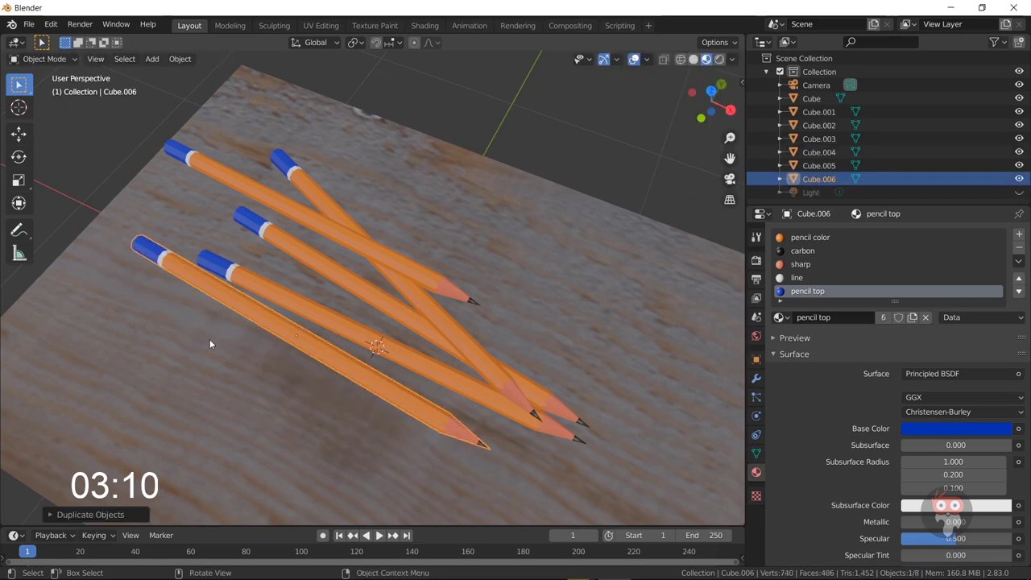
pyautogui.press('g')
pyautogui.press('y')
pyautogui.click(288, 435)
pyautogui.press('r')
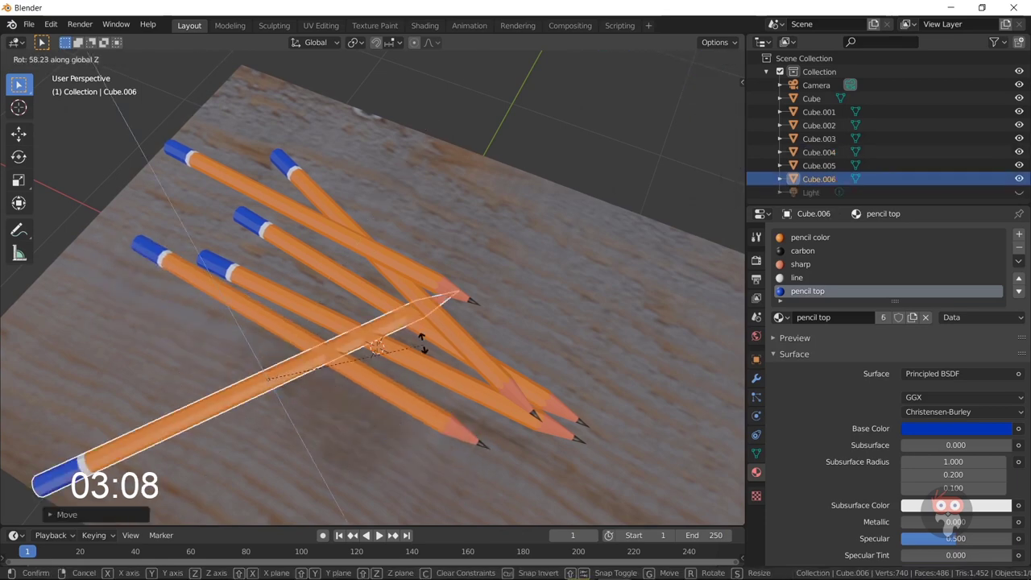
pyautogui.click(391, 425)
pyautogui.press('g')
pyautogui.press('y')
pyautogui.press('y')
pyautogui.click(411, 359)
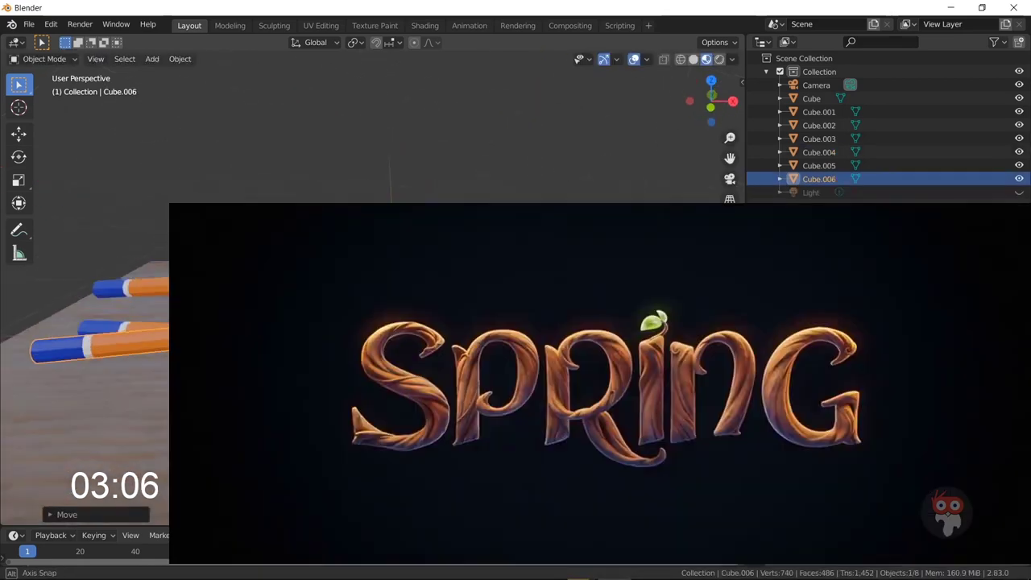
# Lower the new pencil along its local Z axis.
pyautogui.press('Tab')
pyautogui.press('g')
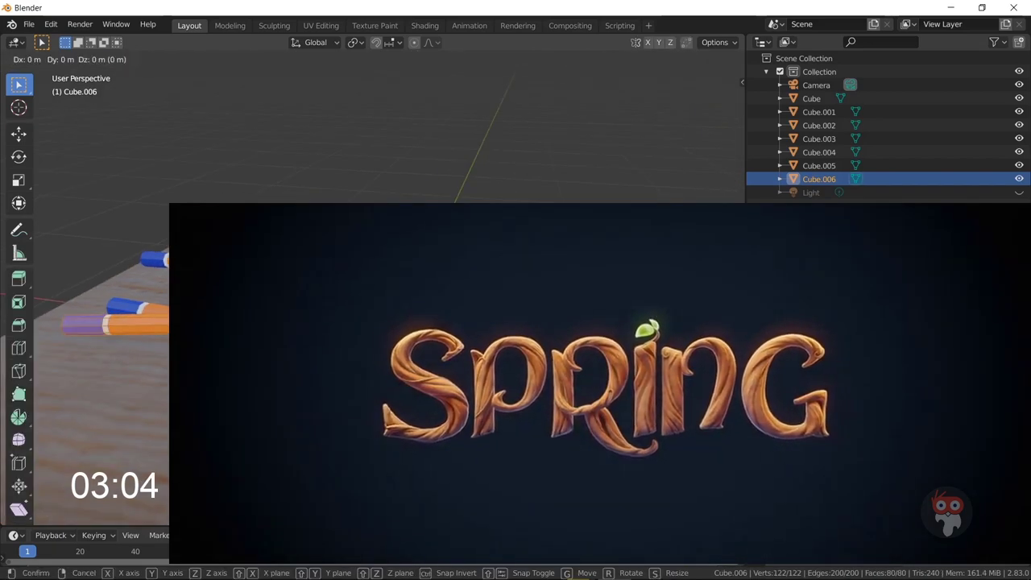
pyautogui.press('z')
pyautogui.press('z')
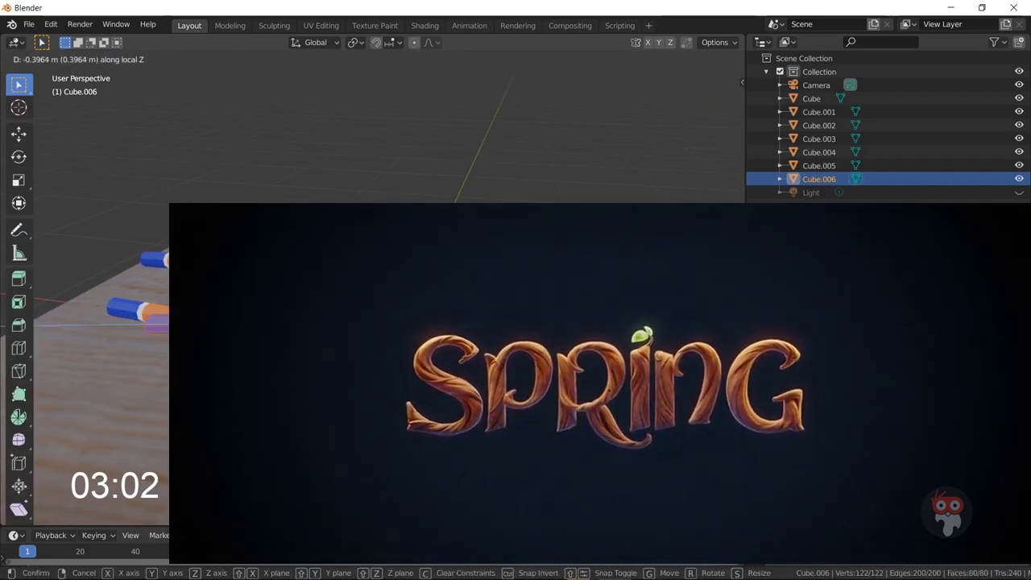
pyautogui.press('Escape')
pyautogui.press('Tab')
pyautogui.press('g')
pyautogui.press('z')
pyautogui.press('z')
pyautogui.press('Return')
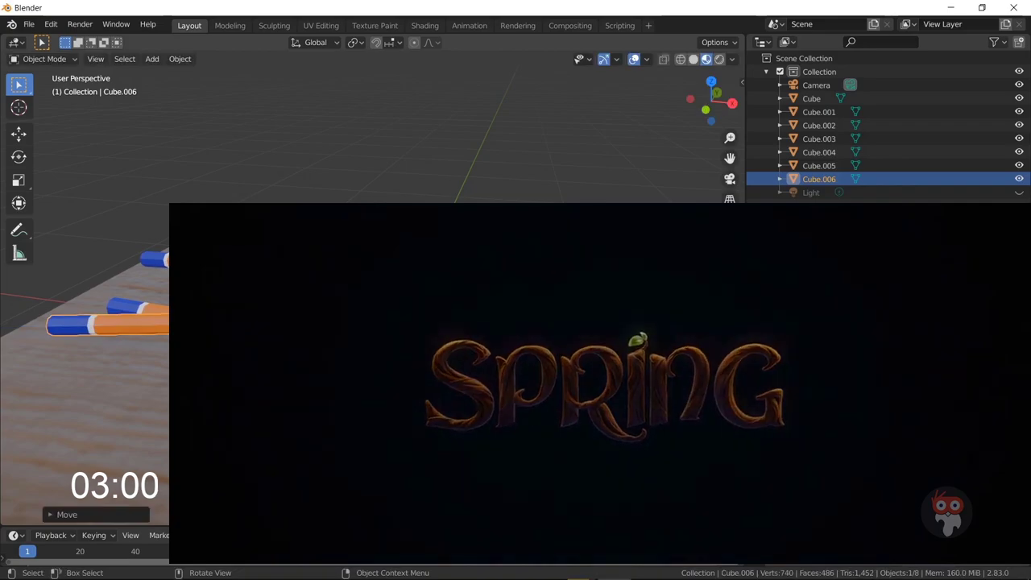
# Move the new pencil along global Z and tilt it around its length with R Y.
pyautogui.press('g')
pyautogui.press('z')
pyautogui.press('r')
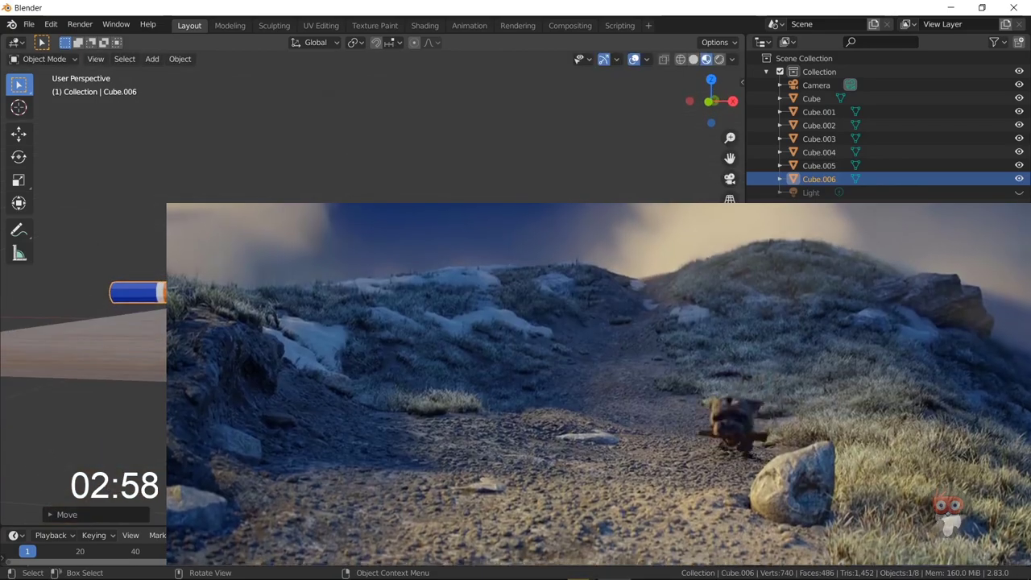
pyautogui.press('y')
pyautogui.press('y')
pyautogui.press('Return')
# Shift the wood plane 0.2255 m along X and switch to the camera view.
pyautogui.moveTo(450, 137)
pyautogui.mouseDown(button='middle')
pyautogui.moveTo(516, 113)
pyautogui.moveTo(484, 128)
pyautogui.mouseUp(button='middle')
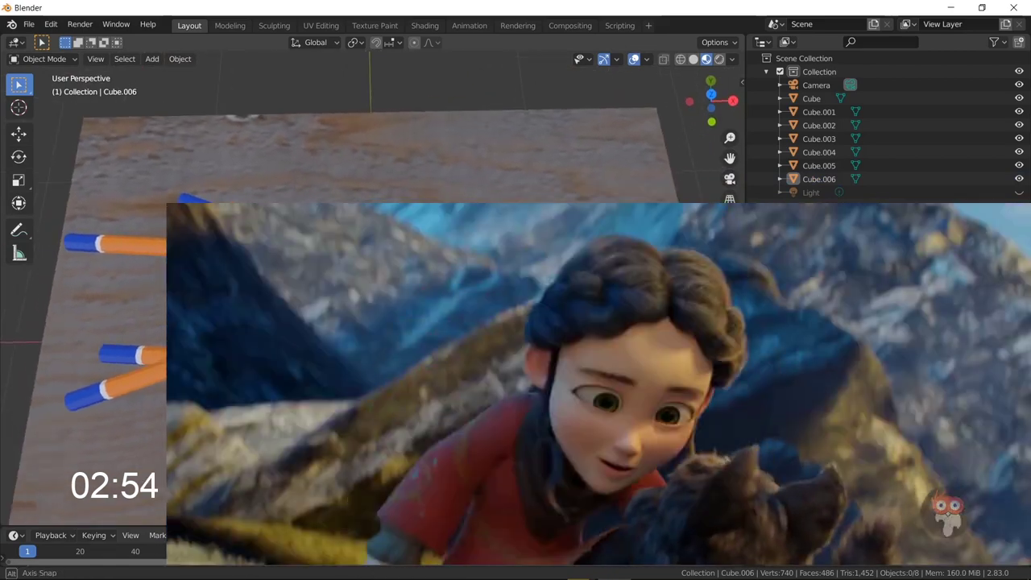
pyautogui.press('g')
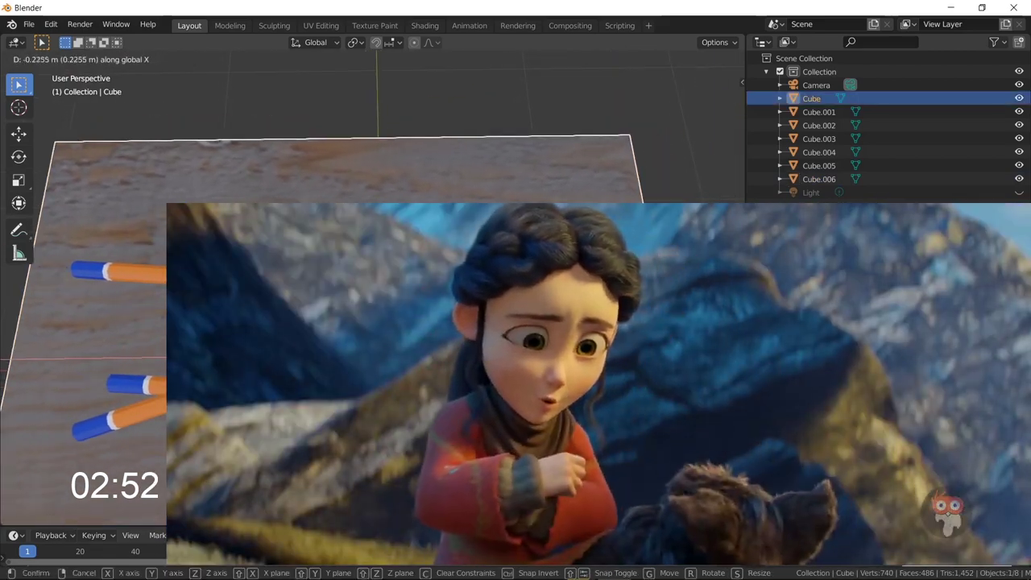
pyautogui.press('Return')
pyautogui.press('KP_0')
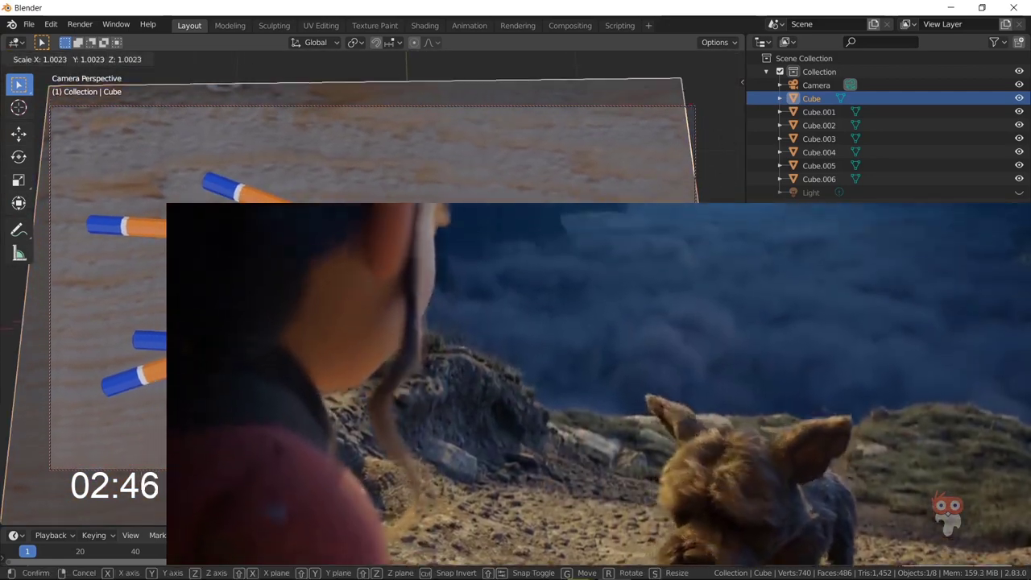
# Scale the wood plane up slightly and lower the scene within the camera frame.
pyautogui.press('s')
pyautogui.click(503, 429)
pyautogui.keyDown('shift'); pyautogui.moveTo(500, 413); pyautogui.dragTo(496, 461, button='middle'); pyautogui.keyUp('shift')
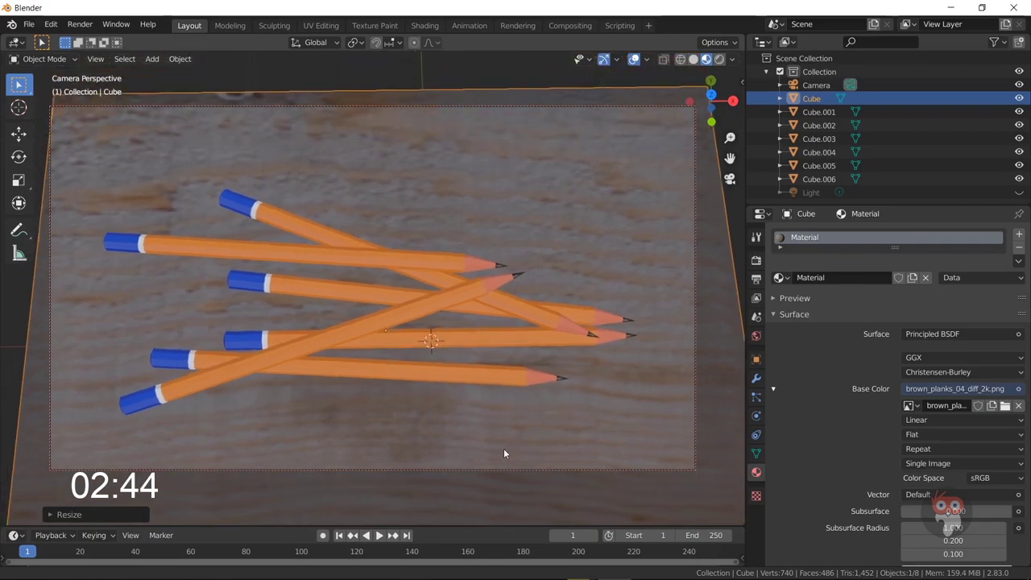
# Give the top pencil, Cube.005, its own pink 'pencil color.001' material.
pyautogui.click(719, 59)
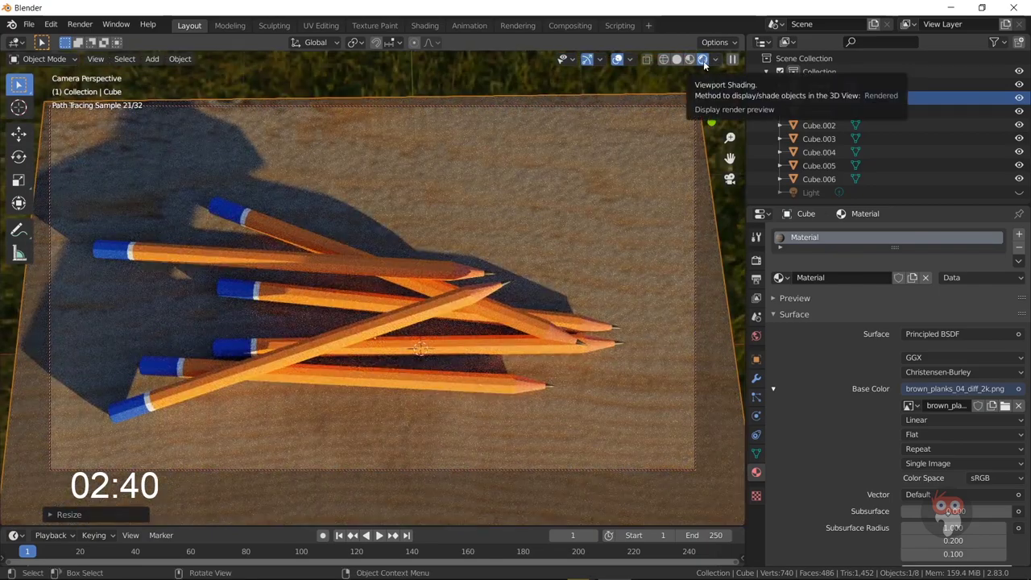
pyautogui.click(689, 59)
pyautogui.click(411, 265)
pyautogui.click(882, 316)
pyautogui.click(955, 429)
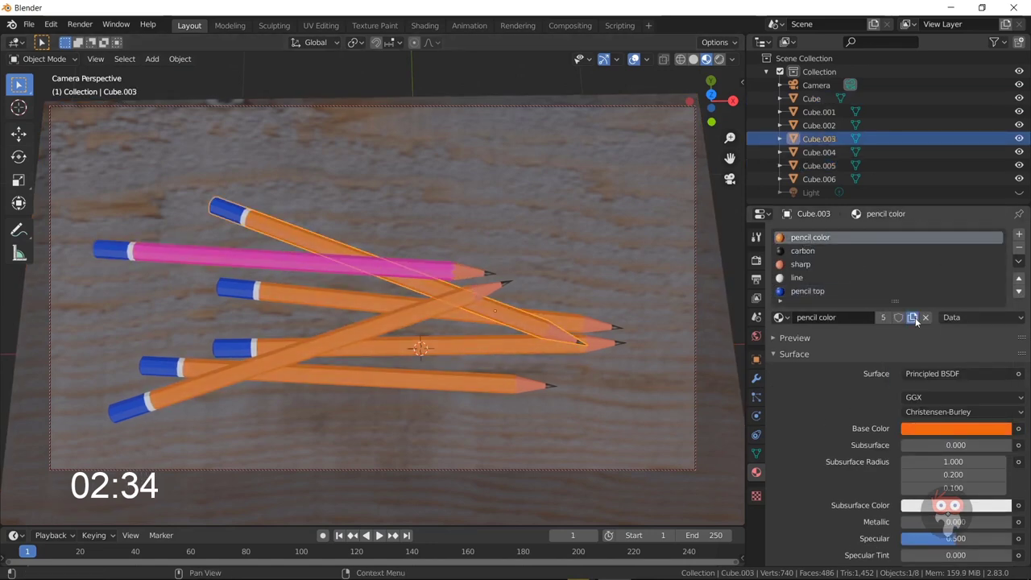
# Give the next pencil its own yellow material and the diagonal pencil a green one.
pyautogui.click(912, 316)
pyautogui.click(956, 428)
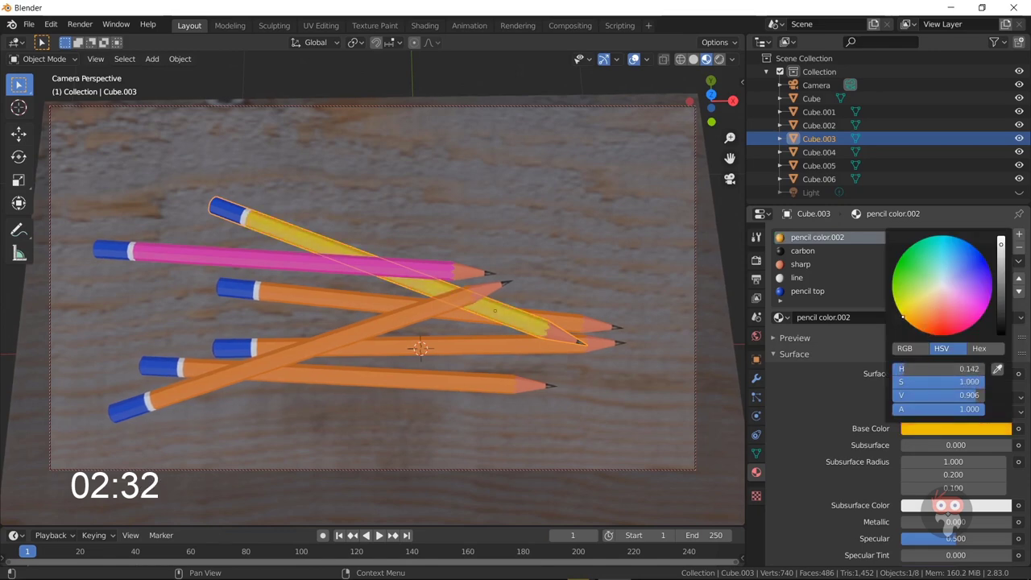
pyautogui.click(427, 330)
pyautogui.click(912, 317)
pyautogui.click(956, 428)
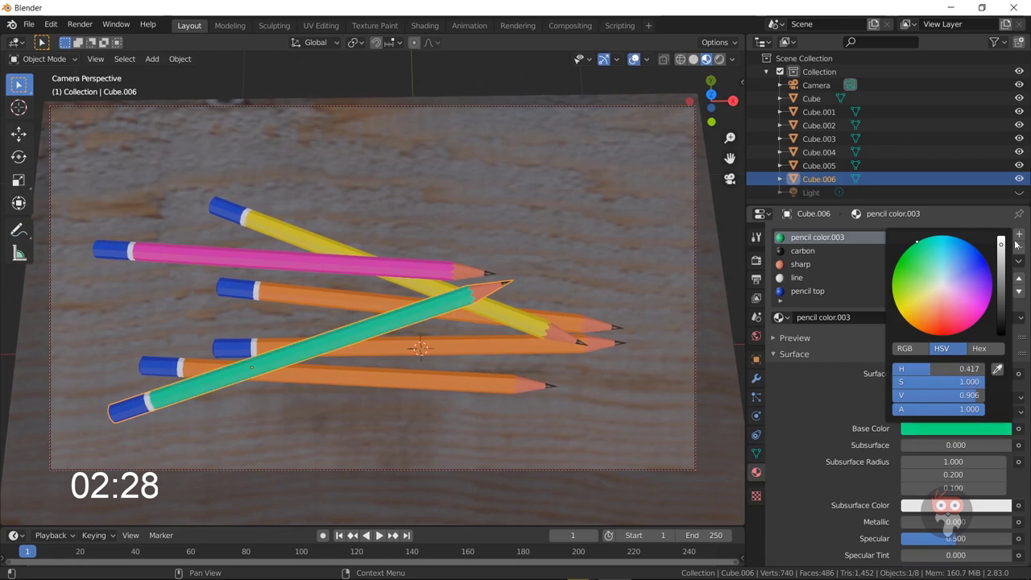
# Recolour the middle pencil purple and Cube.002 red with single-user materials.
pyautogui.click(483, 344)
pyautogui.click(956, 428)
pyautogui.click(924, 315)
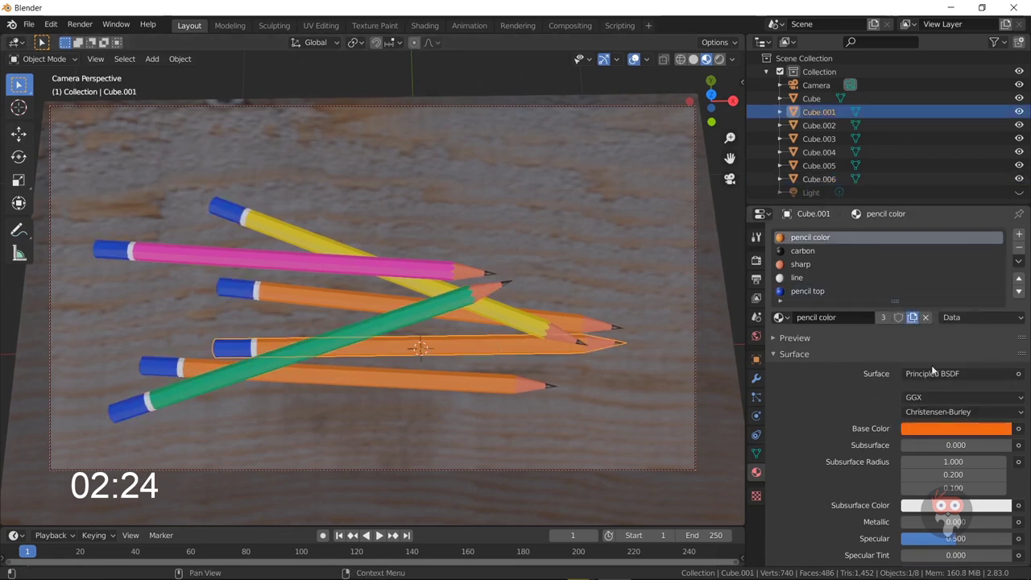
pyautogui.click(912, 317)
pyautogui.click(956, 429)
pyautogui.click(923, 297)
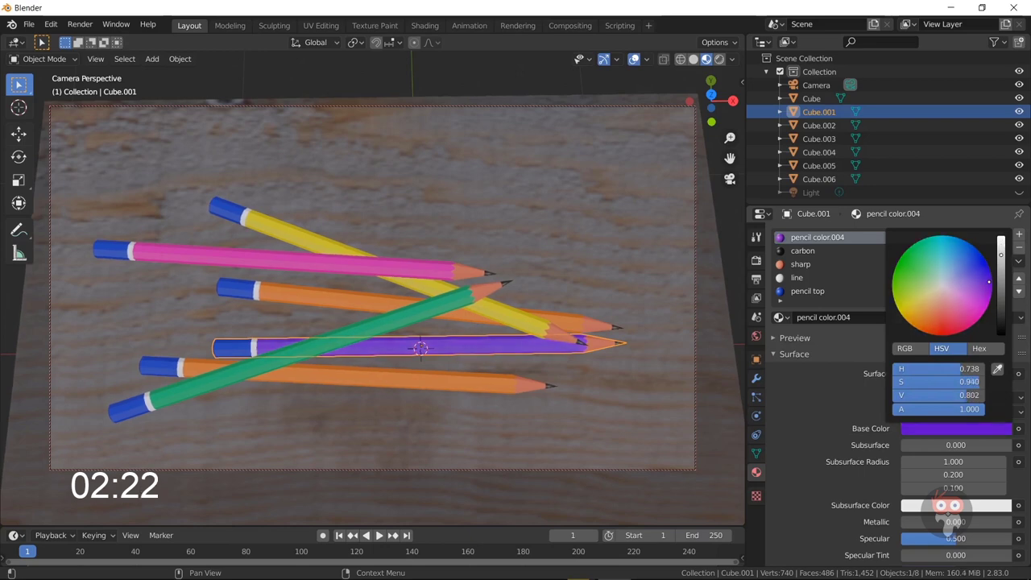
pyautogui.click(596, 324)
pyautogui.click(882, 317)
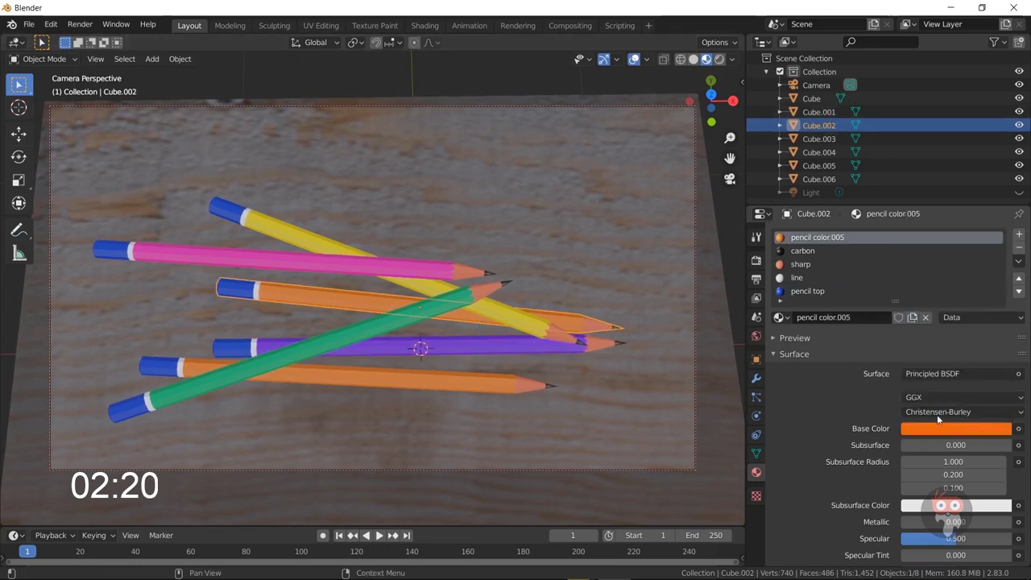
pyautogui.click(955, 428)
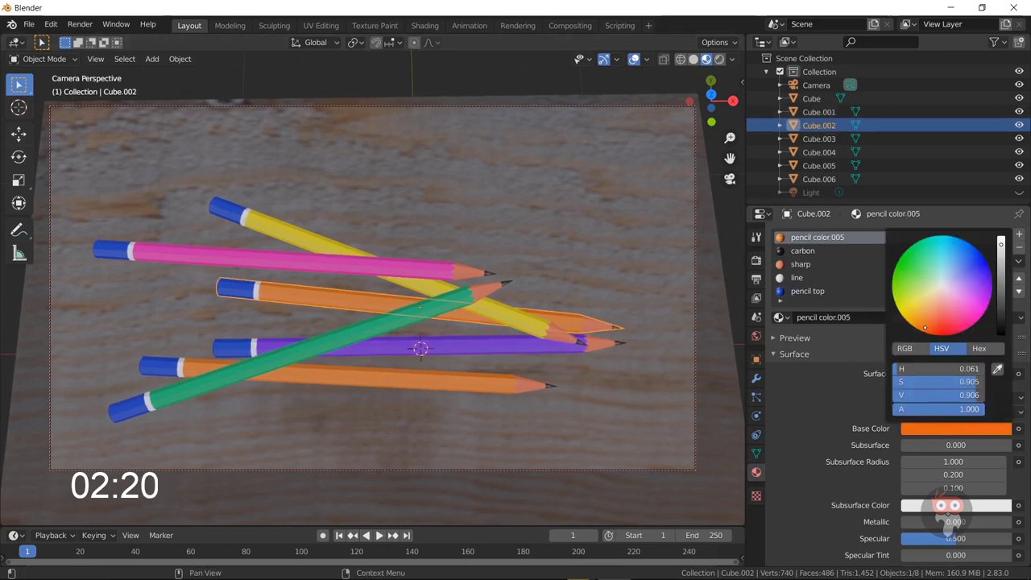
# Preview the rendered scene and set the sunrise sky's world Strength to 0.900.
pyautogui.click(719, 59)
pyautogui.click(620, 95)
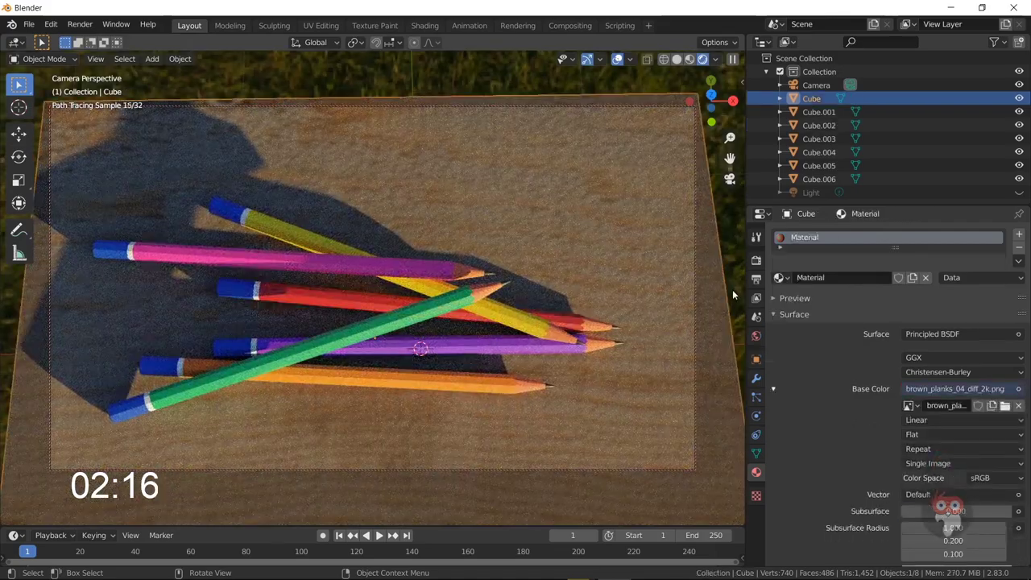
pyautogui.click(729, 179)
pyautogui.click(728, 179)
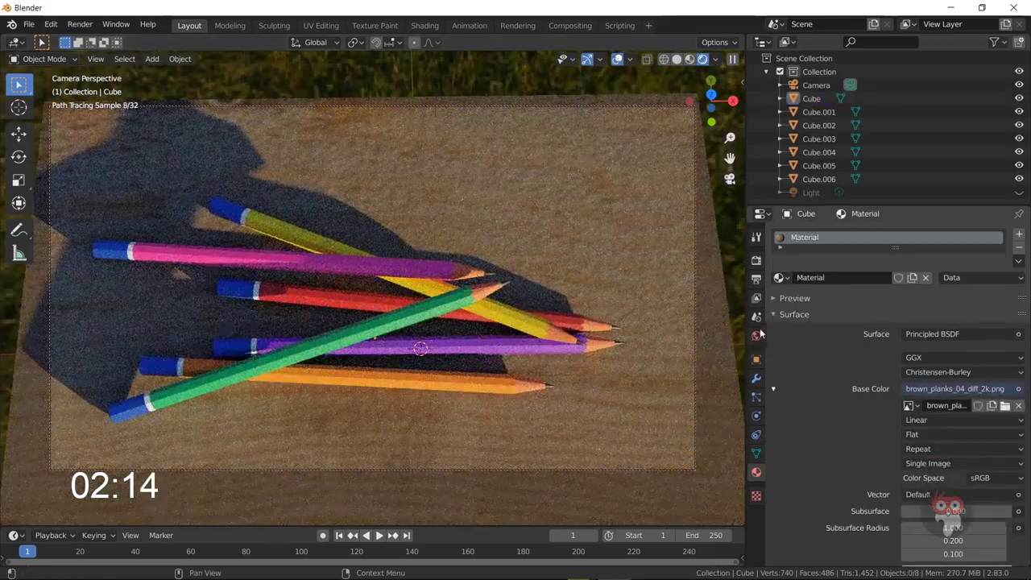
pyautogui.click(756, 334)
pyautogui.click(905, 422)
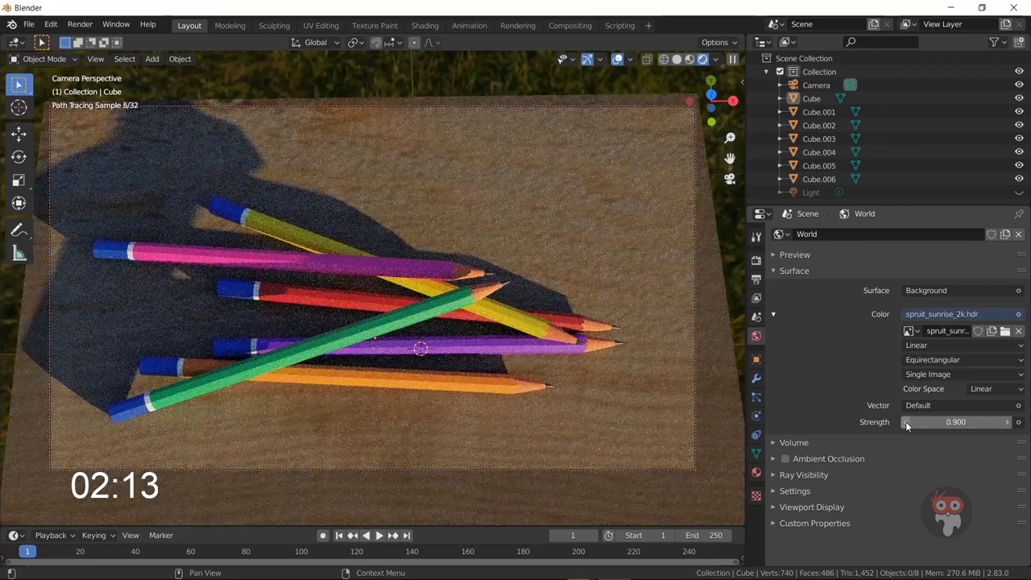
pyautogui.click(755, 260)
pyautogui.click(756, 335)
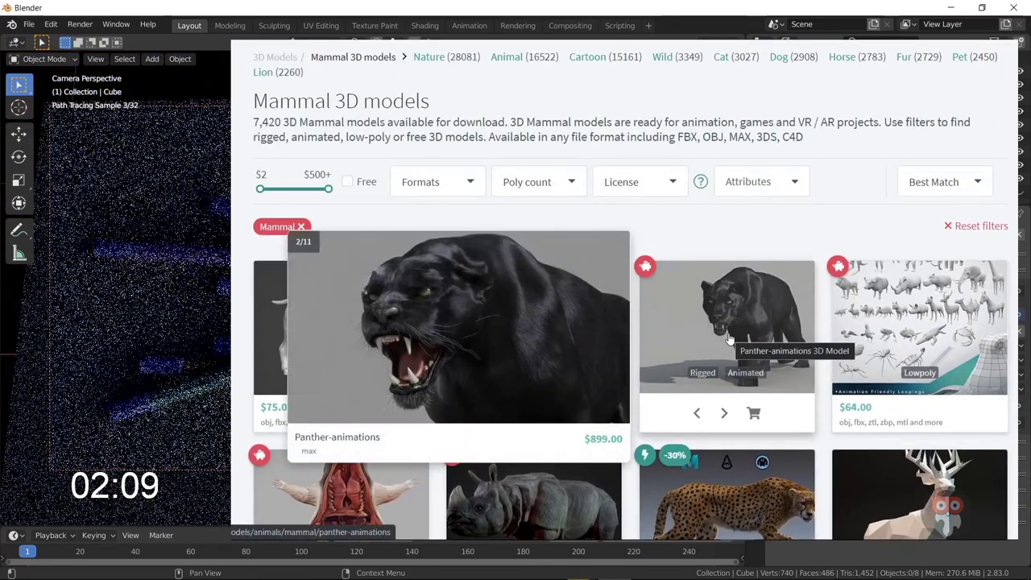
pyautogui.scroll(-2, 729, 338)
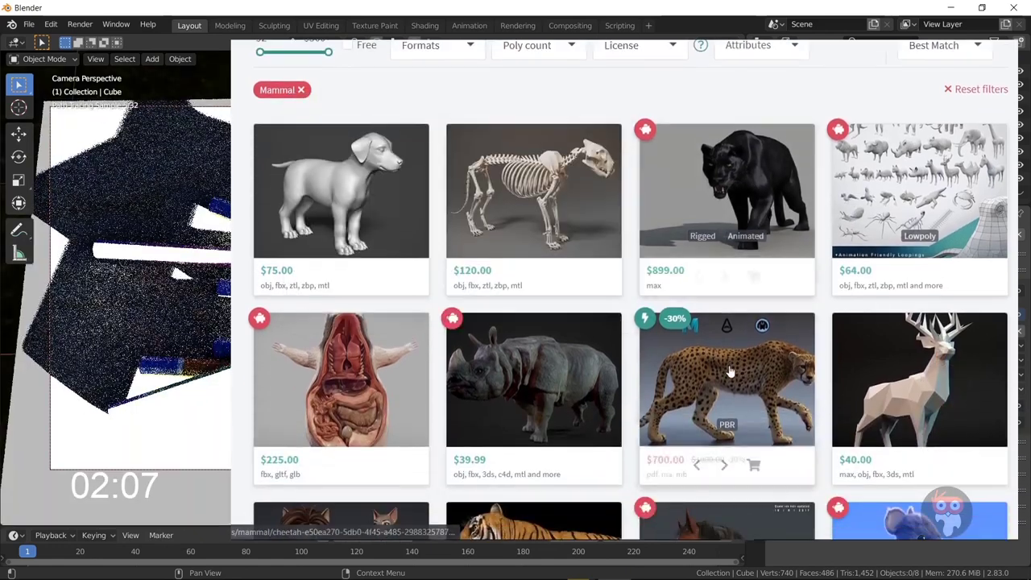
pyautogui.moveTo(726, 491)
pyautogui.moveTo(727, 378)
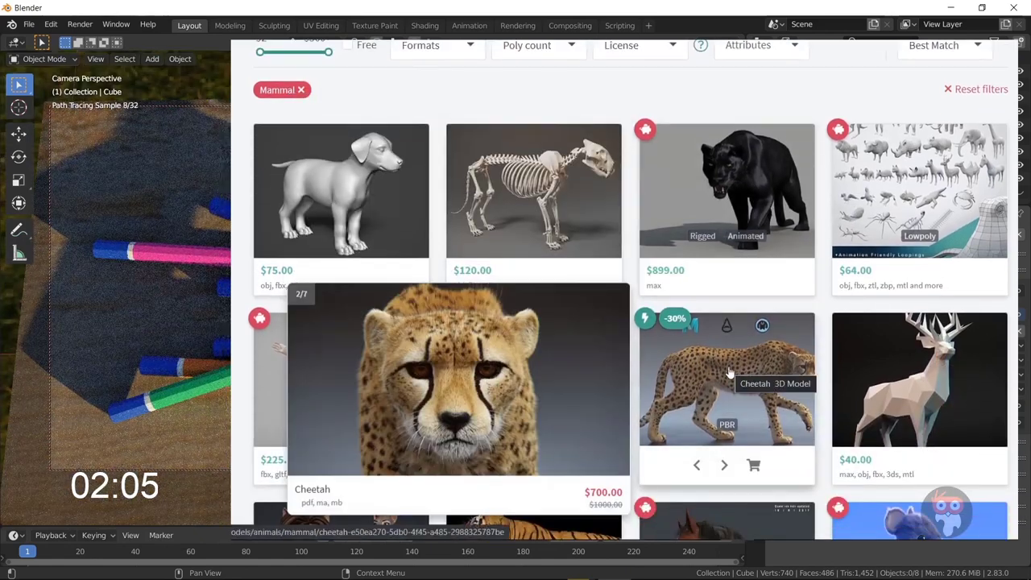
pyautogui.scroll(-1, 729, 372)
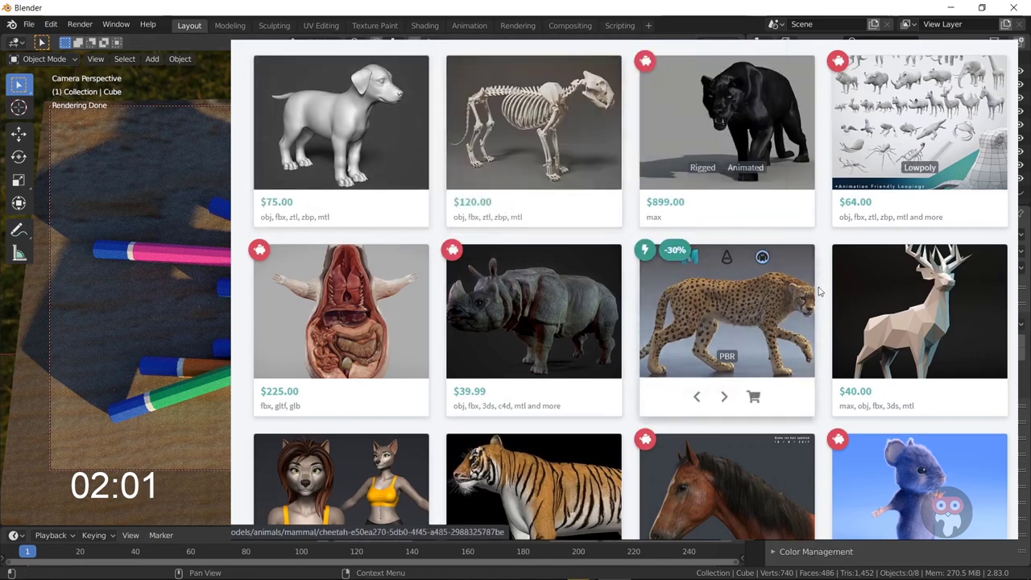
pyautogui.scroll(-3, 820, 292)
pyautogui.scroll(-3, 816, 290)
pyautogui.scroll(-2, 797, 286)
pyautogui.scroll(-4, 830, 306)
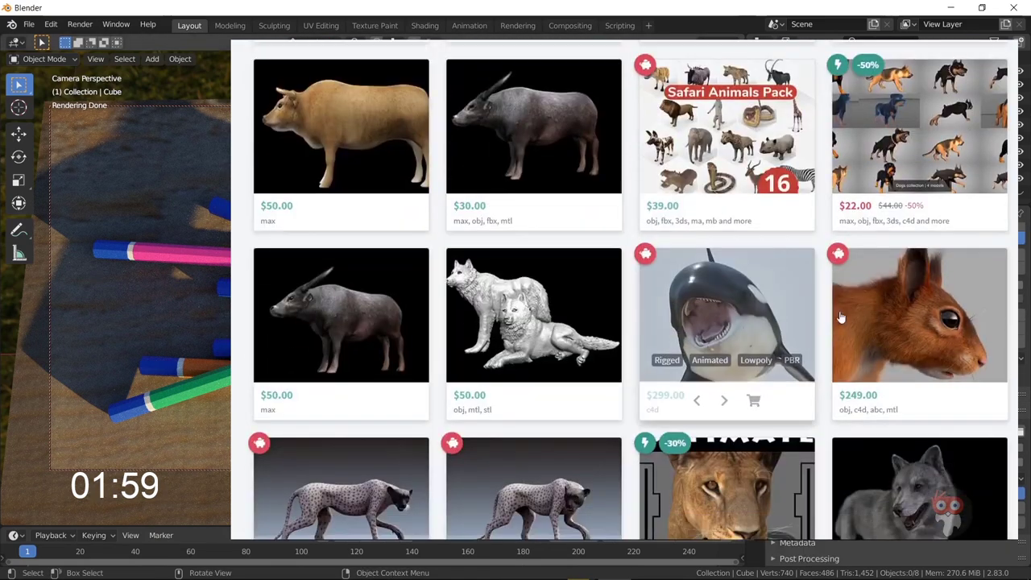
pyautogui.scroll(-4, 840, 318)
pyautogui.scroll(-2, 855, 268)
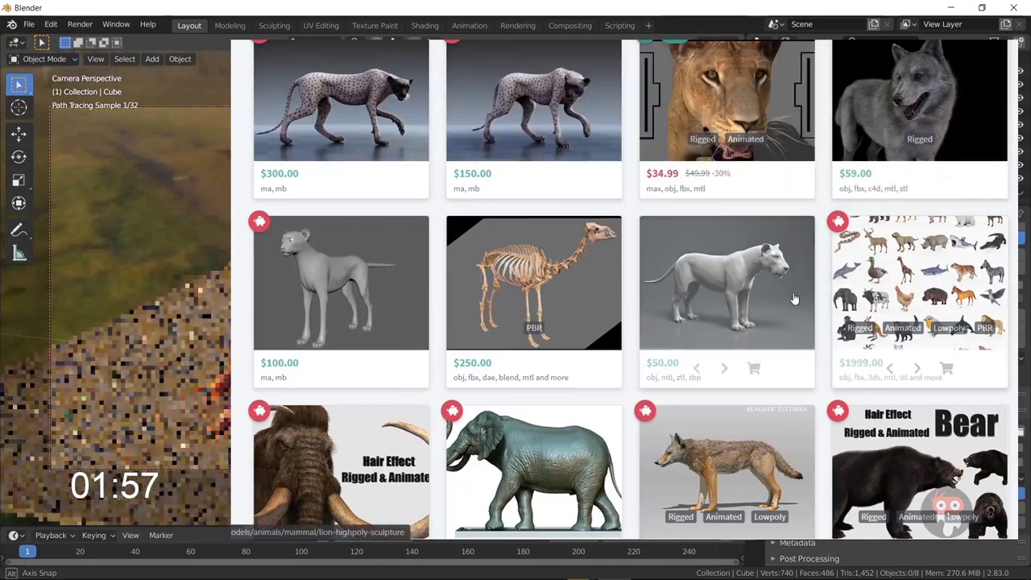
pyautogui.scroll(-3, 785, 298)
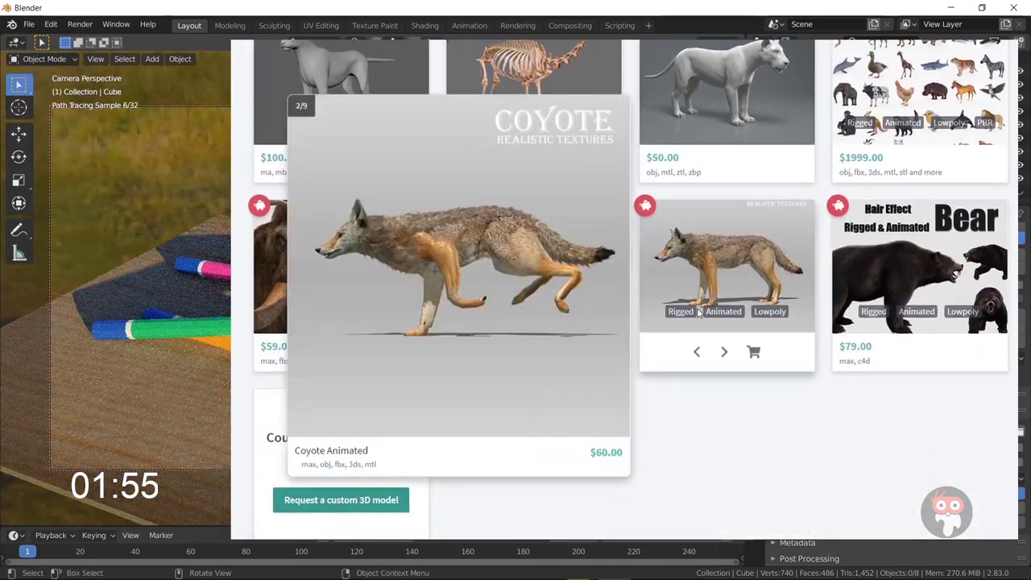
pyautogui.scroll(-1, 699, 313)
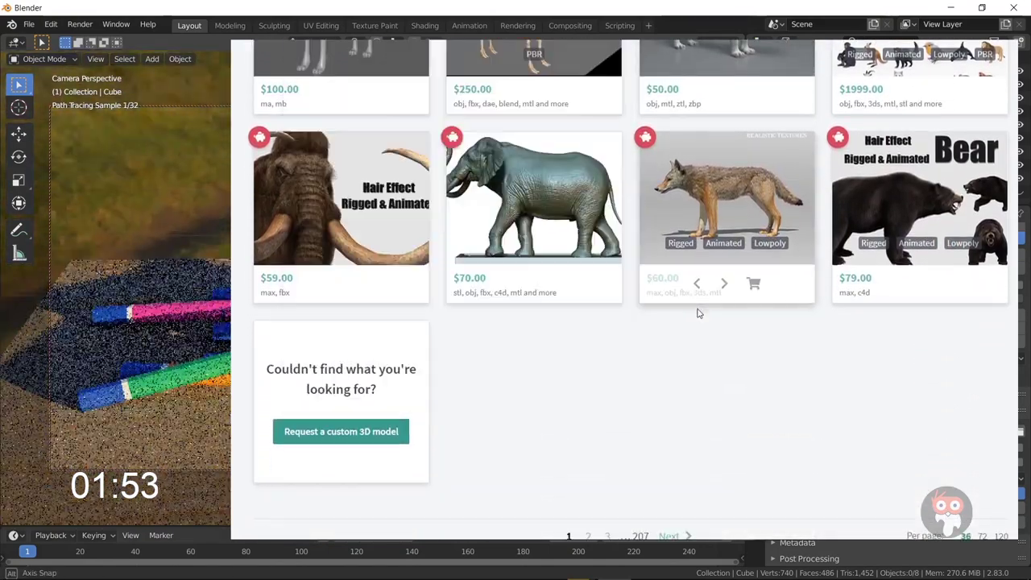
pyautogui.scroll(2, 699, 312)
pyautogui.scroll(3, 662, 297)
pyautogui.scroll(1, 645, 310)
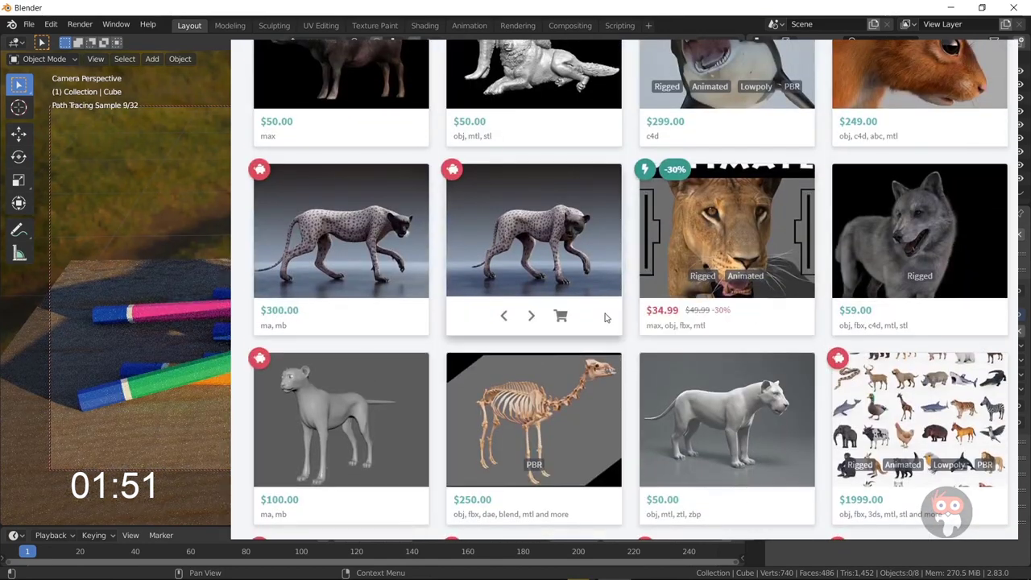
pyautogui.moveTo(533, 242)
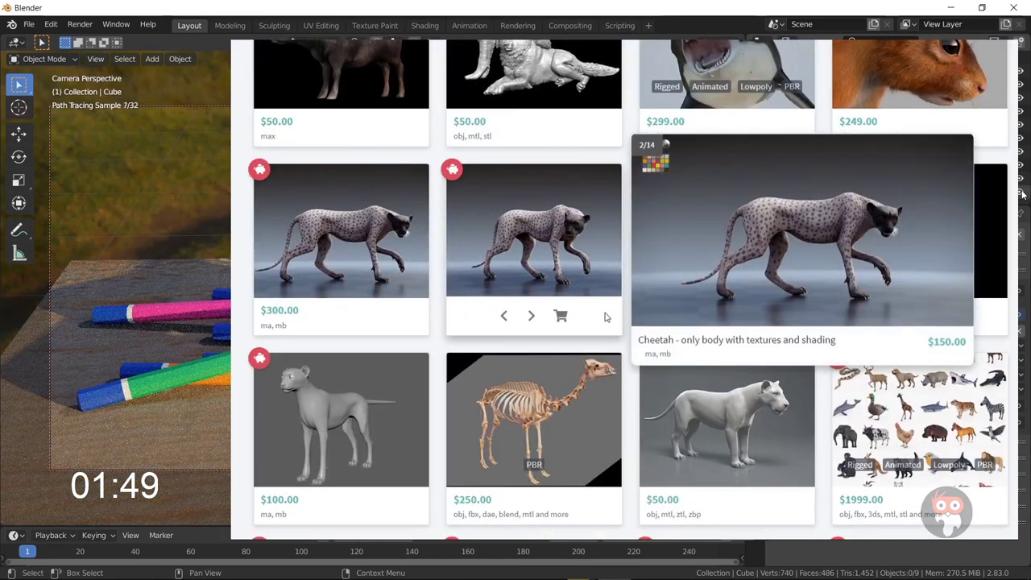
pyautogui.scroll(3, 606, 316)
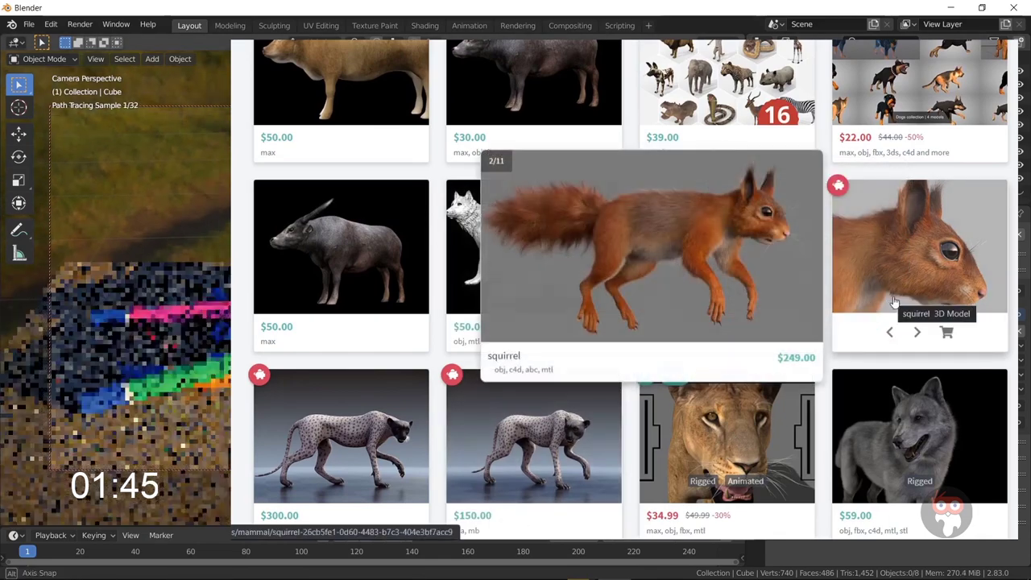
pyautogui.moveTo(918, 246)
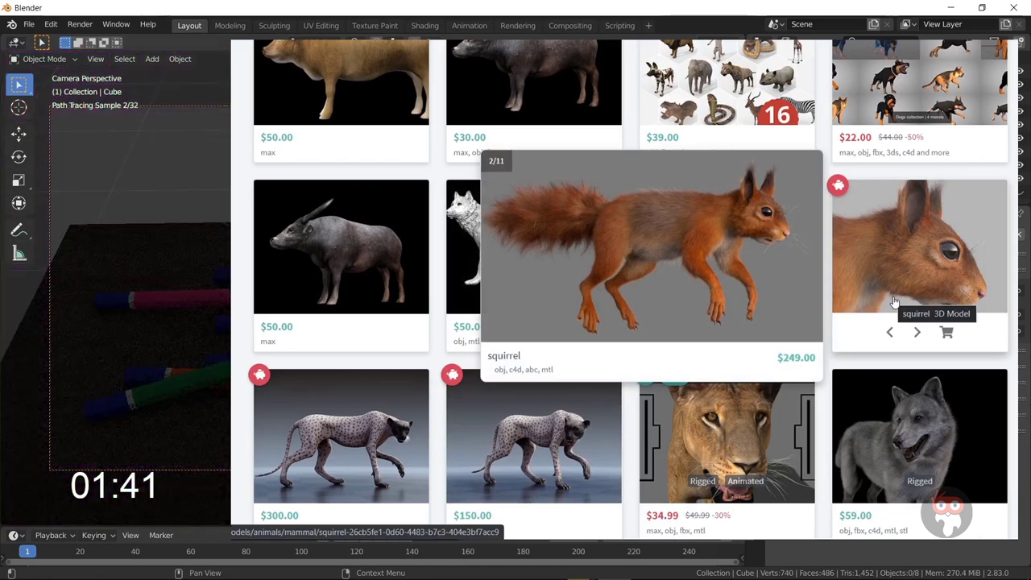
pyautogui.scroll(3, 894, 302)
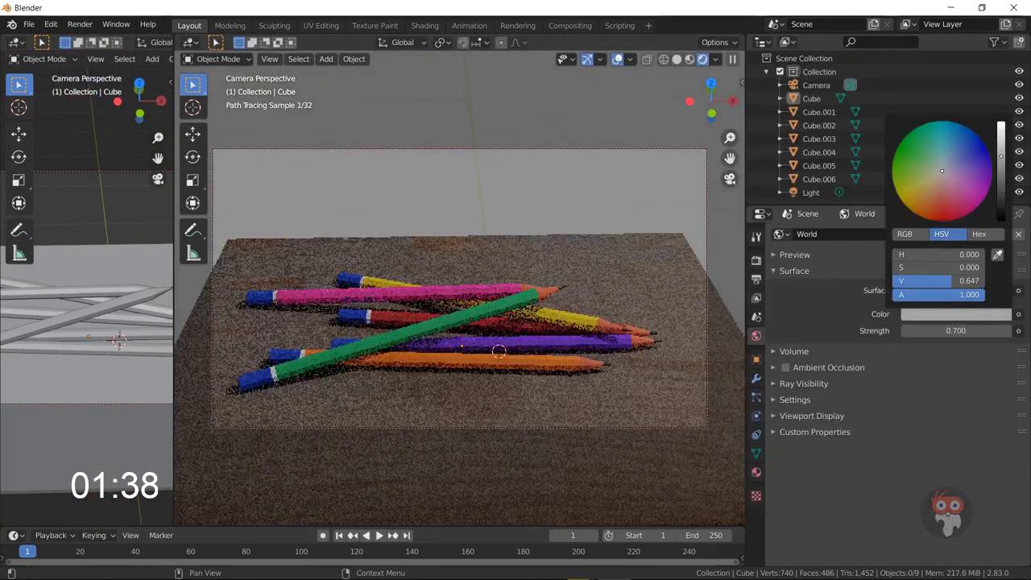
# Zoom and pan the locked camera in closer and lower over the pencil pile.
pyautogui.scroll(2, 497, 320)
pyautogui.press('n')
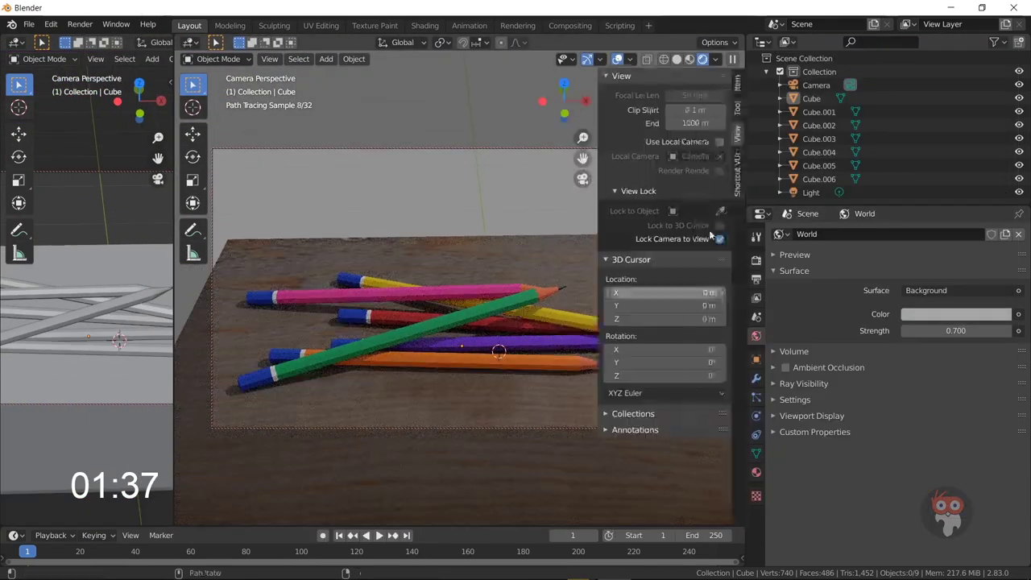
pyautogui.press('n')
pyautogui.scroll(2, 491, 318)
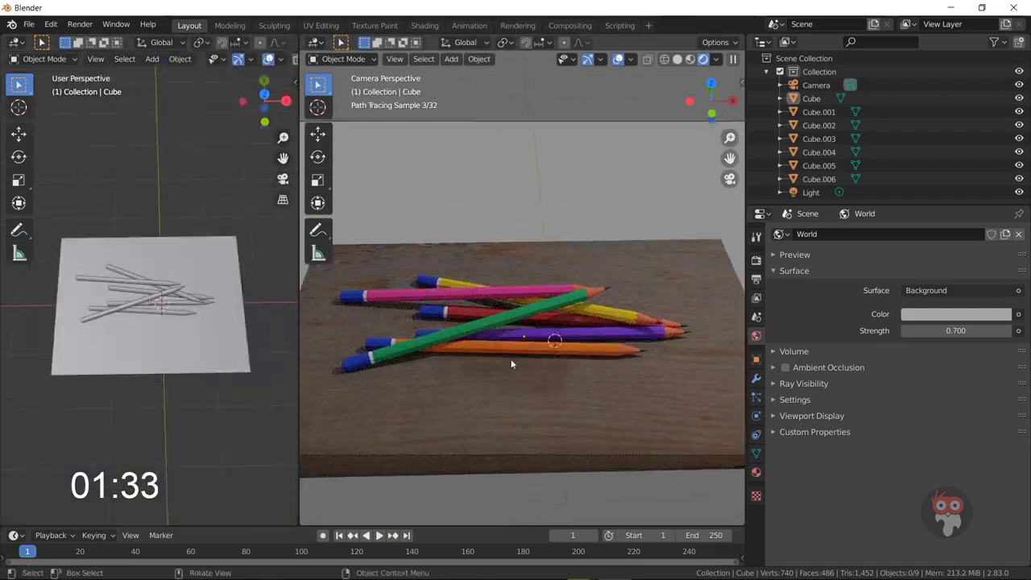
pyautogui.scroll(-3, 567, 321)
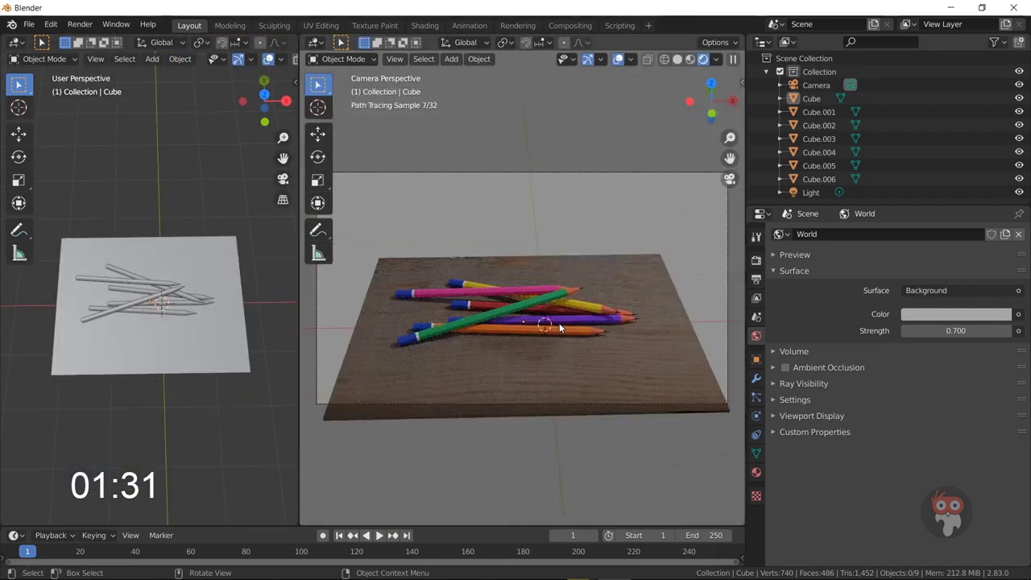
pyautogui.moveTo(567, 321); pyautogui.dragTo(484, 326, button='middle')
pyautogui.scroll(3, 483, 325)
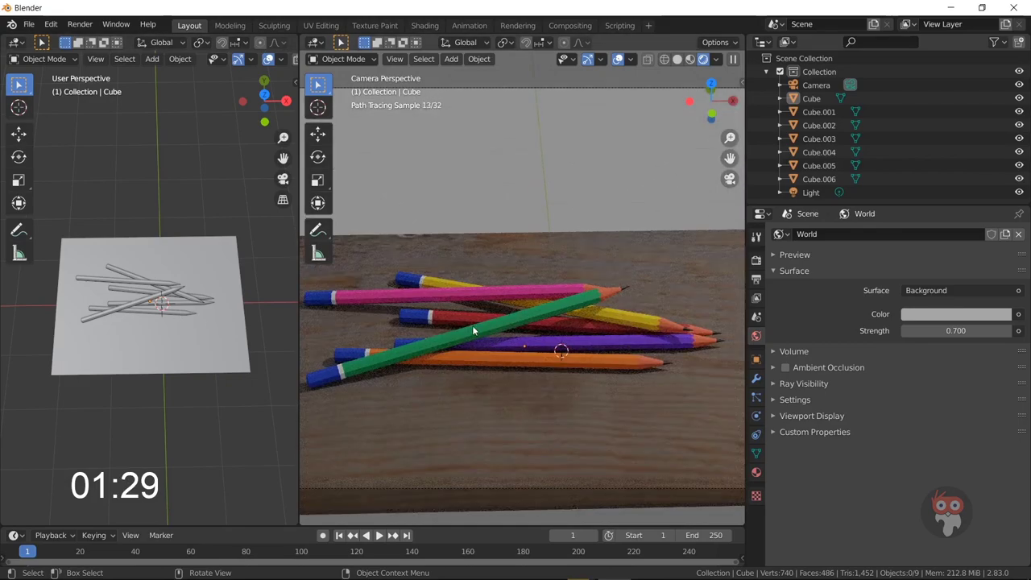
pyautogui.moveTo(165, 352); pyautogui.dragTo(254, 288, button='middle')
pyautogui.scroll(-2, 255, 292)
pyautogui.click(810, 192)
# Change the point light into a Sun with Strength 4.000.
pyautogui.click(756, 415)
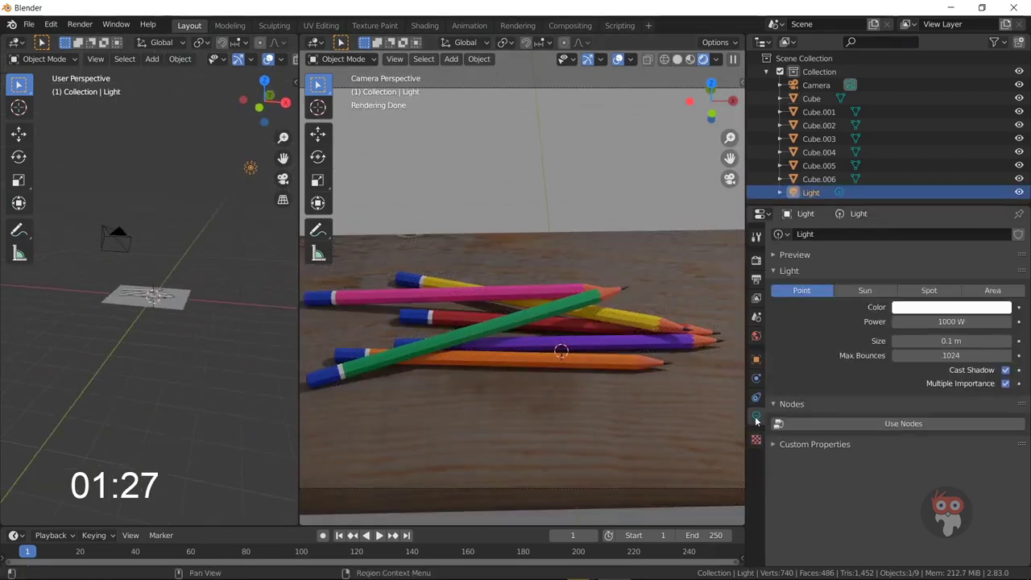
pyautogui.click(864, 290)
pyautogui.moveTo(934, 321); pyautogui.dragTo(952, 321)
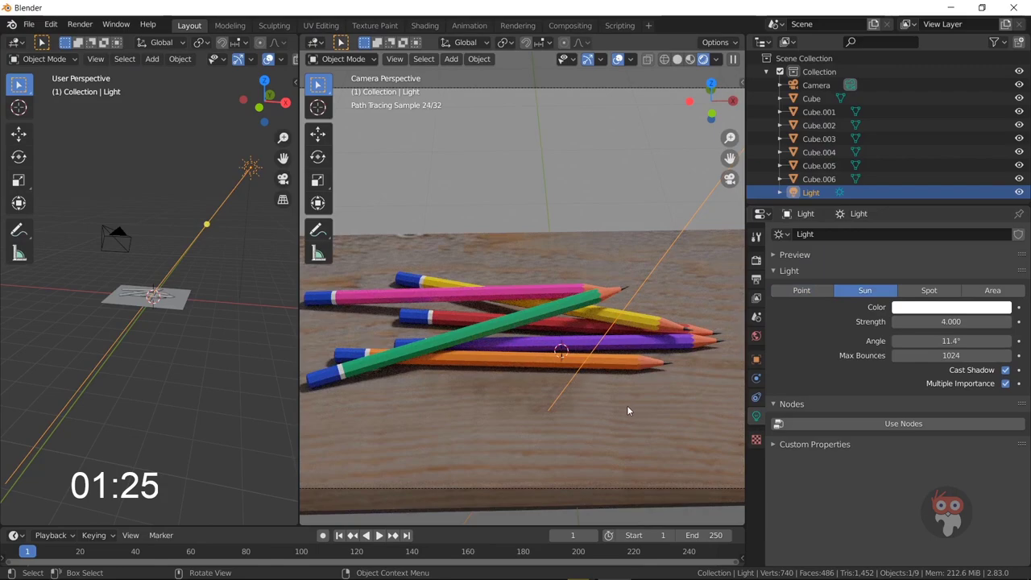
# Raise the camera angle and aim the sun down toward the left for shadows.
pyautogui.click(729, 179)
pyautogui.click(730, 178)
pyautogui.press('n')
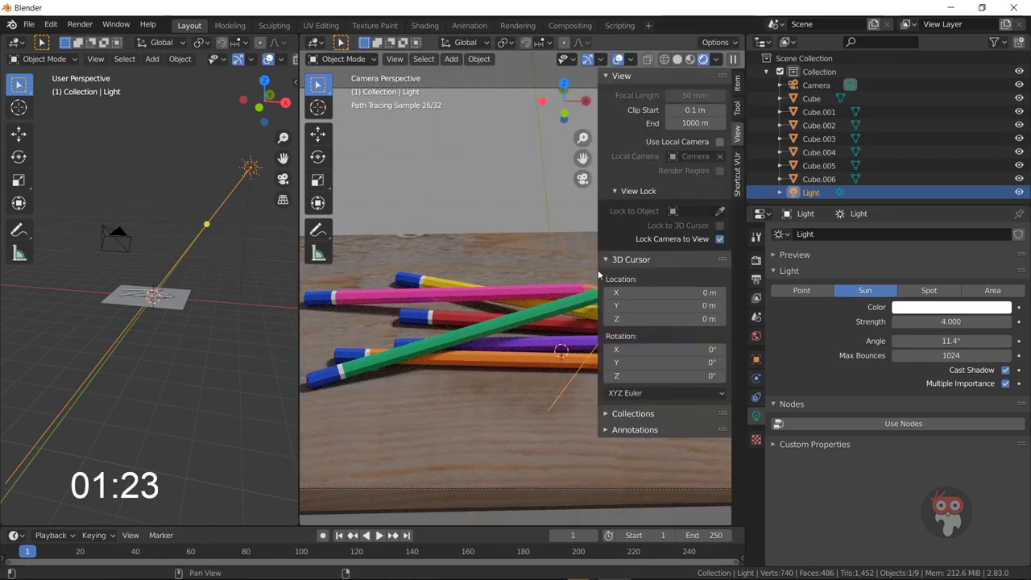
pyautogui.press('n')
pyautogui.moveTo(537, 388); pyautogui.dragTo(538, 429, button='middle')
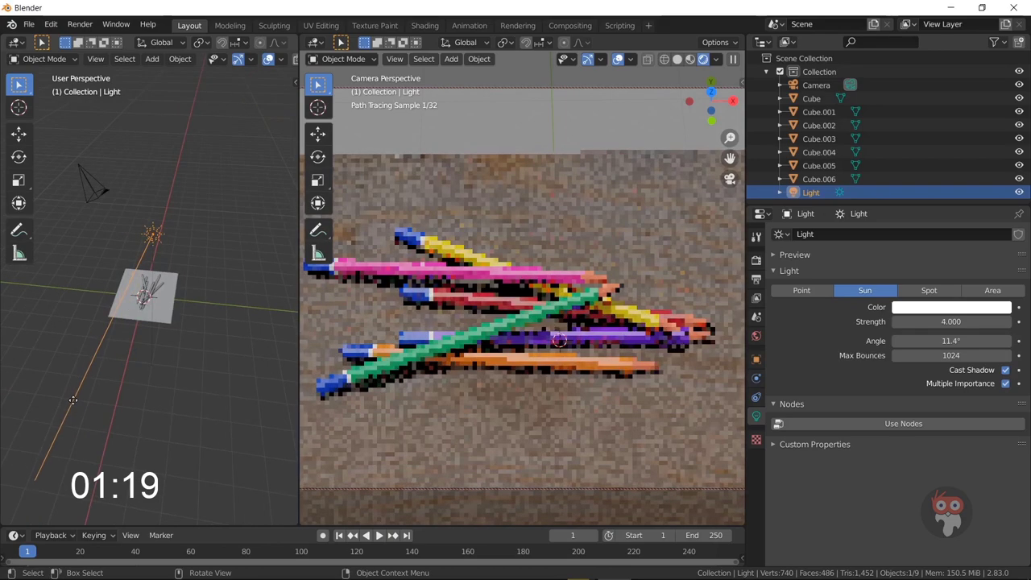
pyautogui.moveTo(101, 284); pyautogui.dragTo(107, 384)
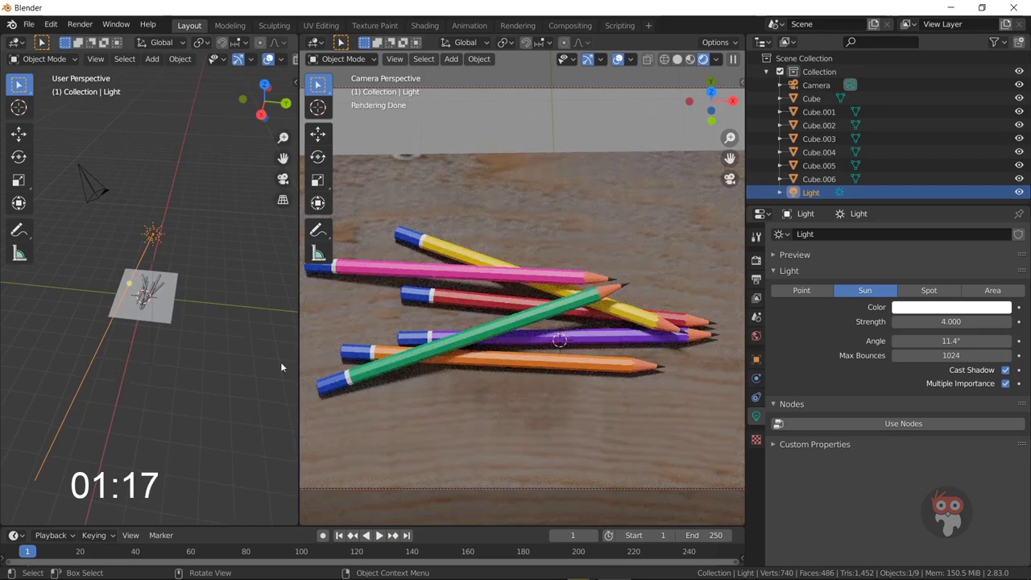
pyautogui.moveTo(130, 283); pyautogui.dragTo(113, 268)
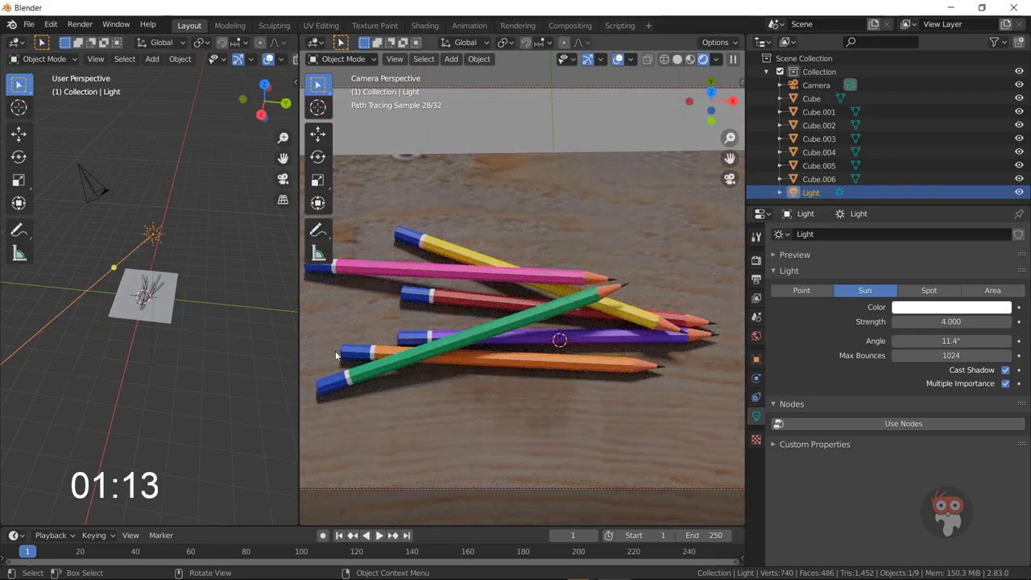
# Merge the viewports into one full-width camera view and orbit and zoom around the pencils.
pyautogui.click(277, 370)
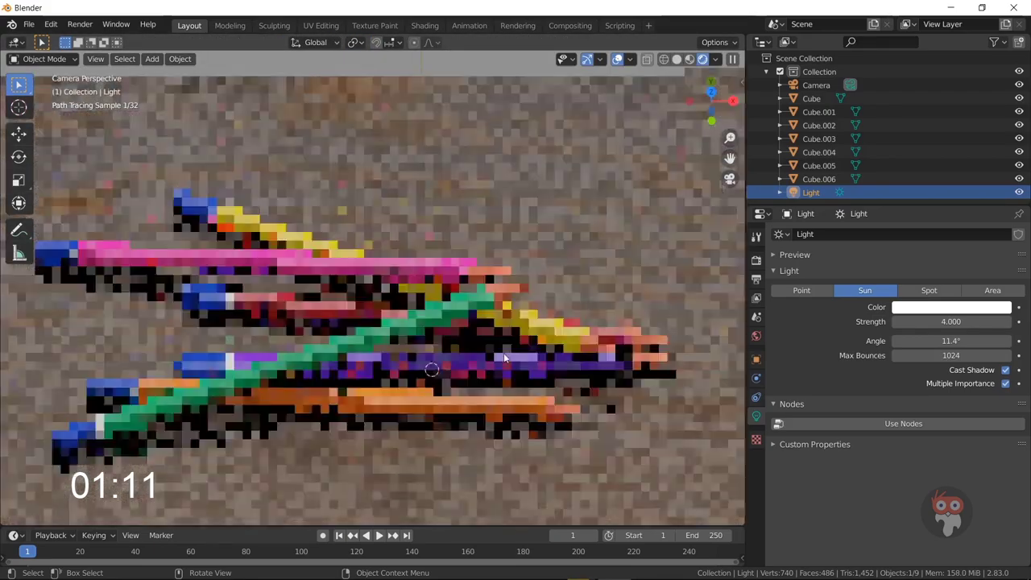
pyautogui.moveTo(443, 367); pyautogui.dragTo(645, 261, button='middle')
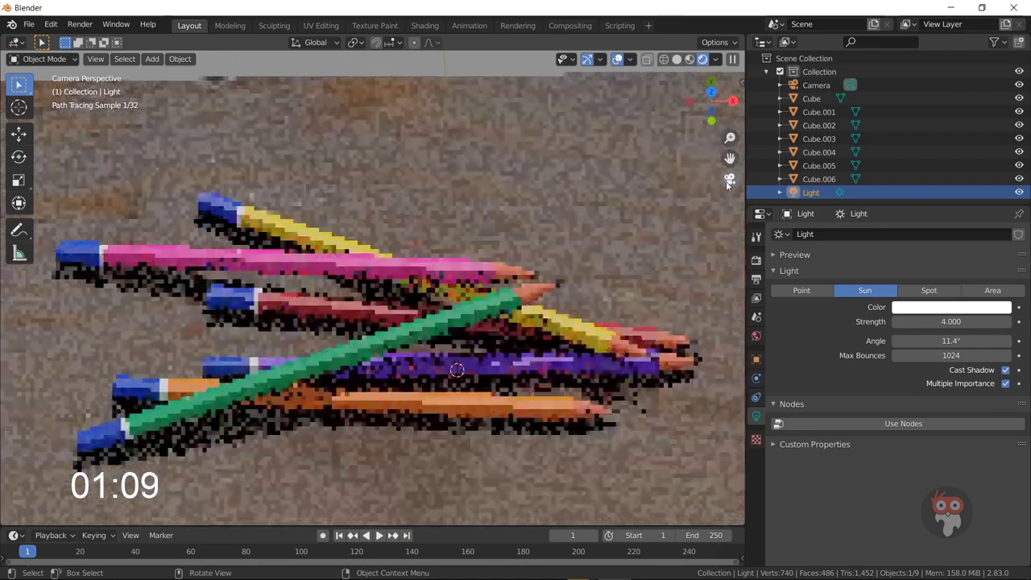
pyautogui.moveTo(634, 425); pyautogui.dragTo(665, 335, button='middle')
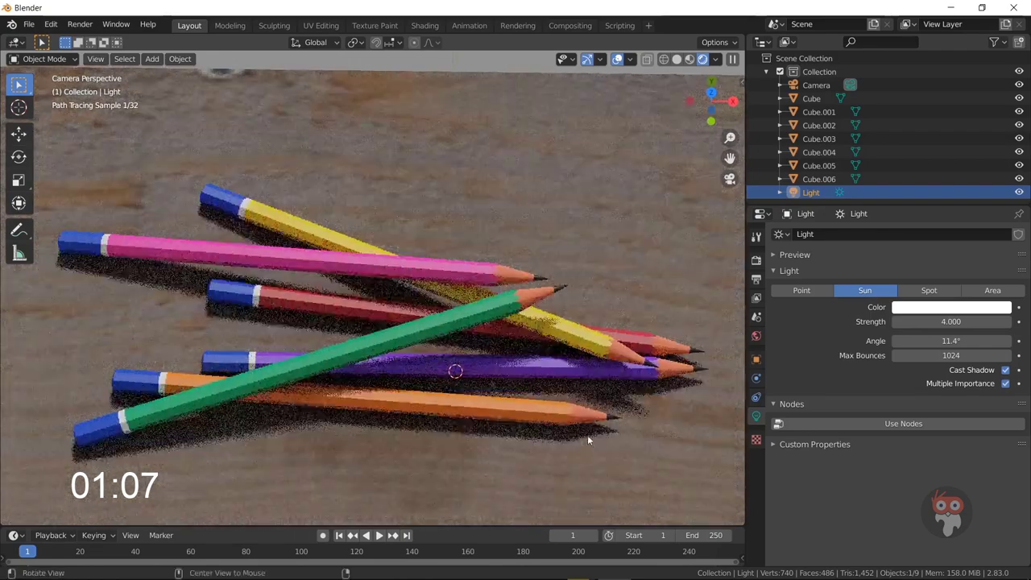
pyautogui.press('n')
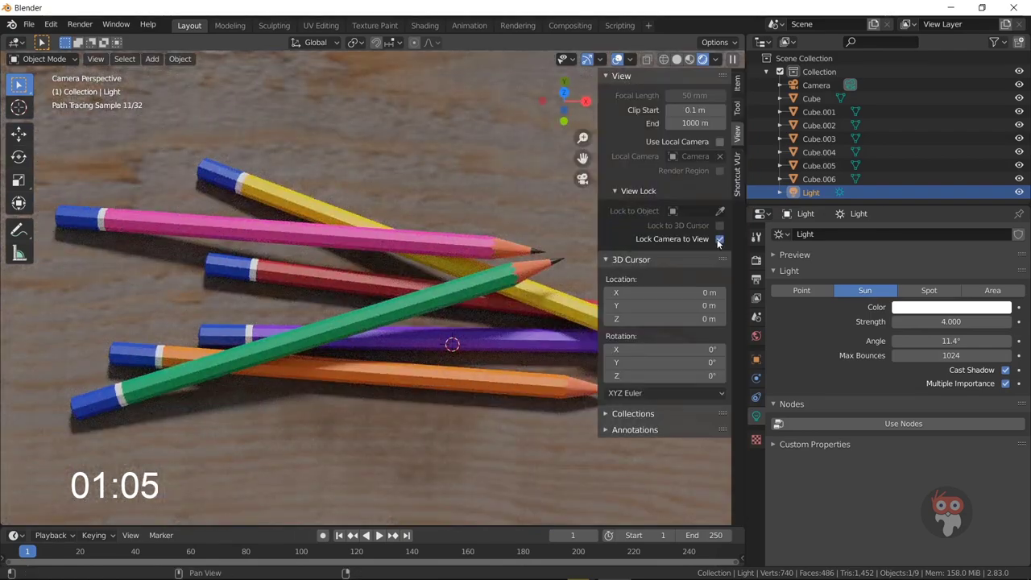
pyautogui.scroll(-2, 455, 315)
pyautogui.scroll(-2, 455, 316)
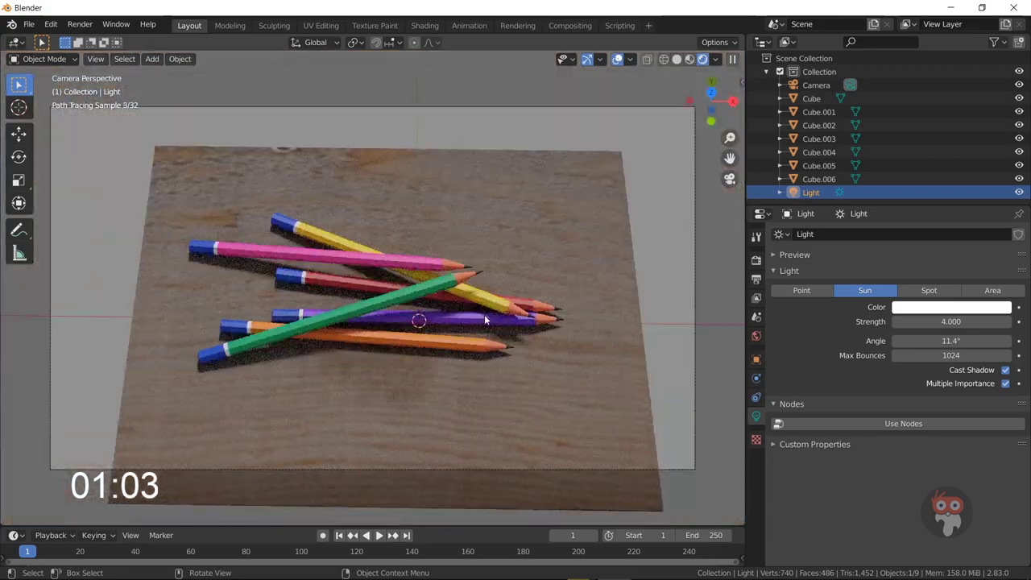
pyautogui.press('n')
pyautogui.scroll(2, 488, 310)
pyautogui.scroll(2, 486, 308)
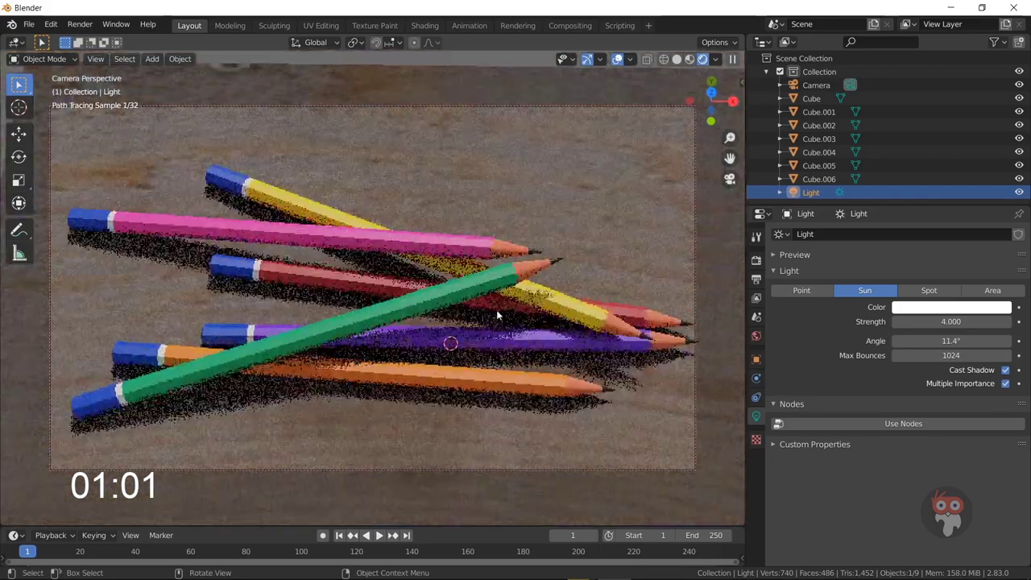
pyautogui.scroll(-1, 496, 309)
# Nudge the camera framing so the pencil pile sits higher in the shot.
pyautogui.moveTo(510, 334)
pyautogui.mouseDown(button='middle')
pyautogui.moveTo(489, 334)
pyautogui.moveTo(525, 377)
pyautogui.mouseUp(button='middle')
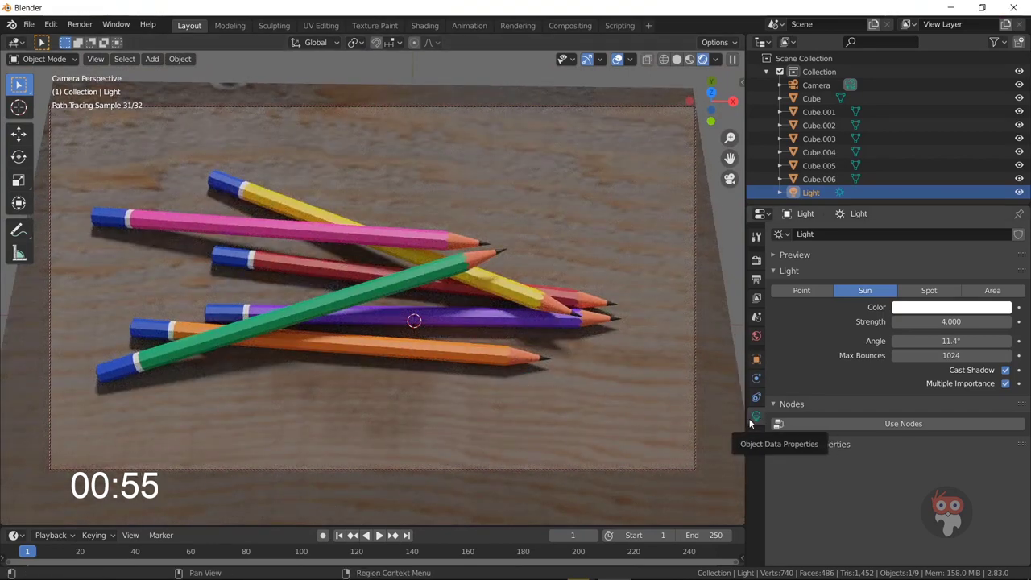
pyautogui.moveTo(516, 386)
pyautogui.mouseDown(button='middle')
pyautogui.moveTo(477, 376)
pyautogui.moveTo(472, 356)
pyautogui.moveTo(492, 357)
pyautogui.moveTo(522, 381)
pyautogui.mouseUp(button='middle')
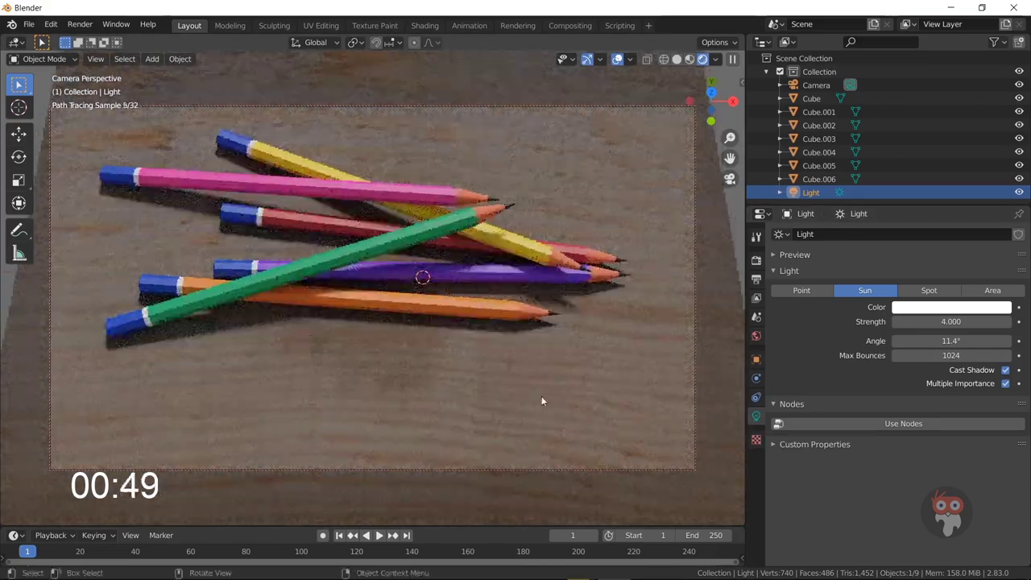
pyautogui.moveTo(542, 400); pyautogui.dragTo(584, 404, button='middle')
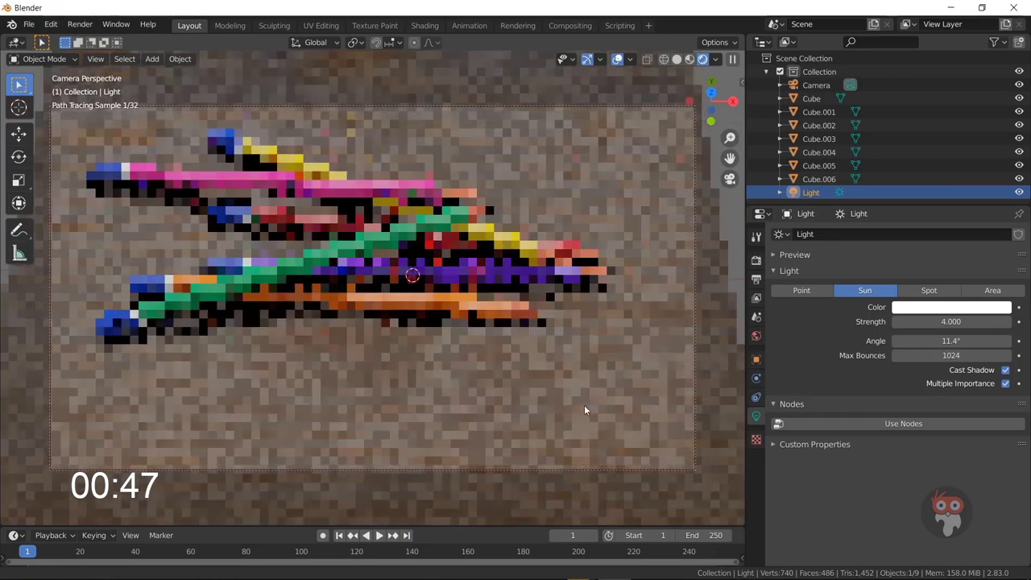
# Select all six pencils, orange through pink, and nudge them together slightly right and down.
pyautogui.click(466, 313)
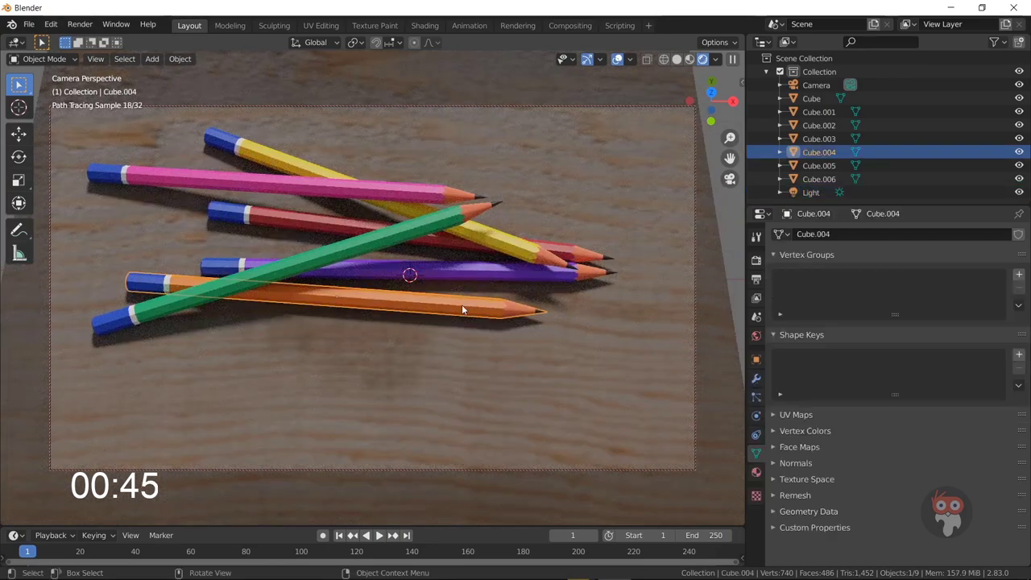
pyautogui.keyDown('shift'); pyautogui.click(463, 273); pyautogui.keyUp('shift')
pyautogui.keyDown('shift'); pyautogui.click(464, 245); pyautogui.keyUp('shift')
pyautogui.keyDown('shift'); pyautogui.click(435, 224); pyautogui.keyUp('shift')
pyautogui.keyDown('shift'); pyautogui.click(419, 203); pyautogui.keyUp('shift')
pyautogui.keyDown('shift'); pyautogui.click(413, 187); pyautogui.keyUp('shift')
pyautogui.press('g')
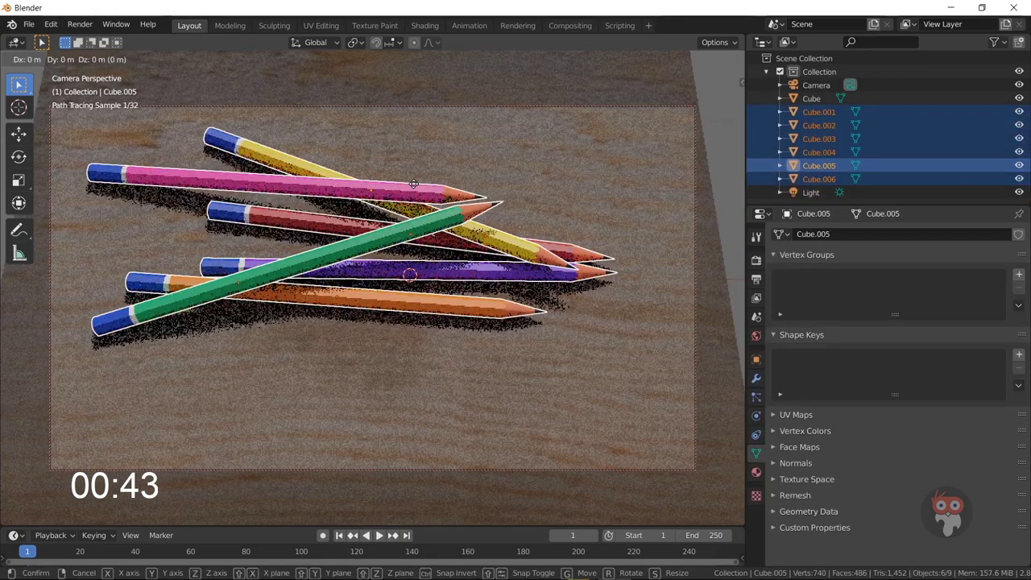
pyautogui.click(473, 197)
pyautogui.click(649, 275)
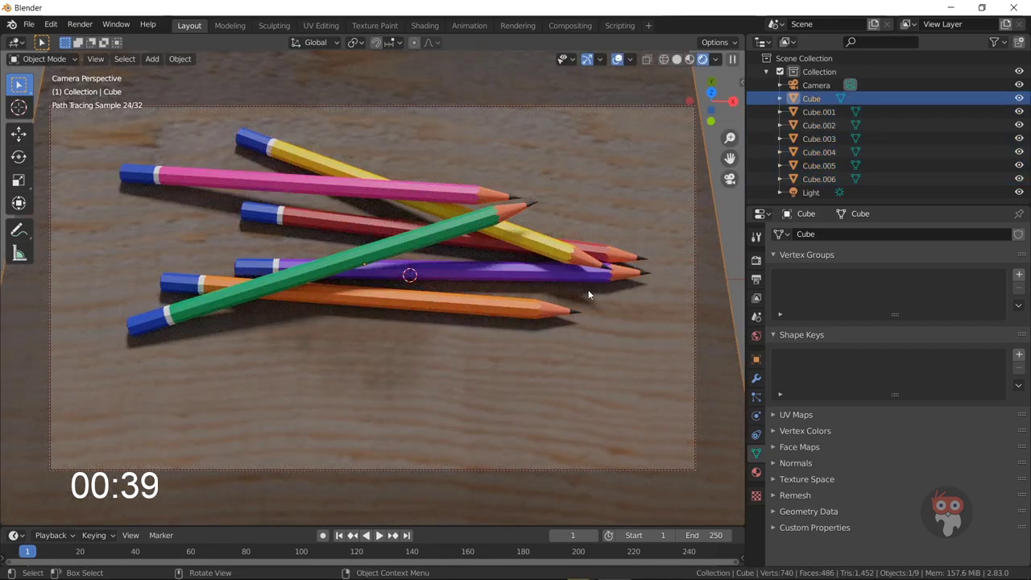
# Confirm Cycles sampling at 128 render samples, then render the final image through the camera.
pyautogui.click(755, 298)
pyautogui.scroll(5, 815, 477)
pyautogui.click(755, 259)
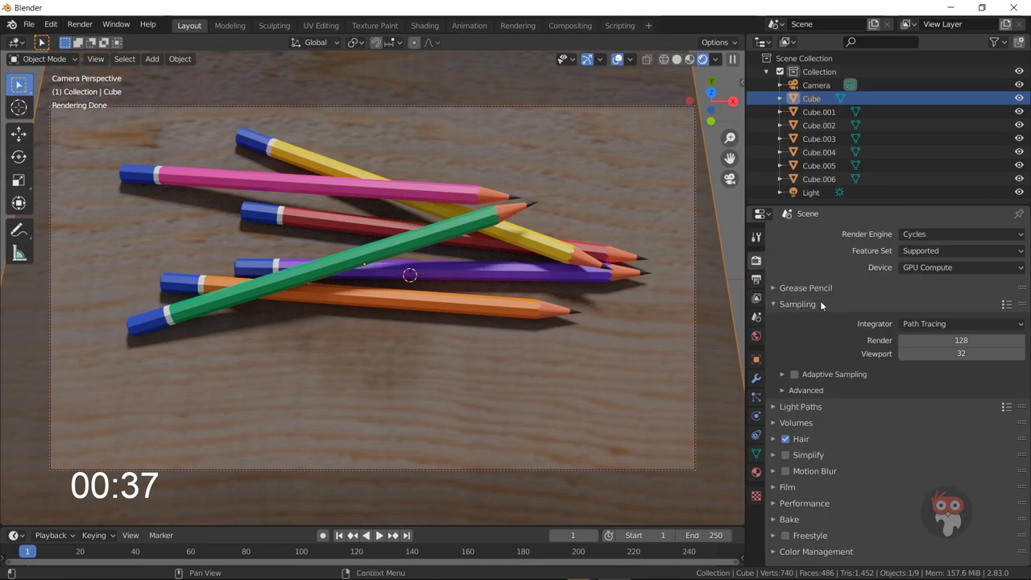
pyautogui.click(80, 24)
pyautogui.click(97, 37)
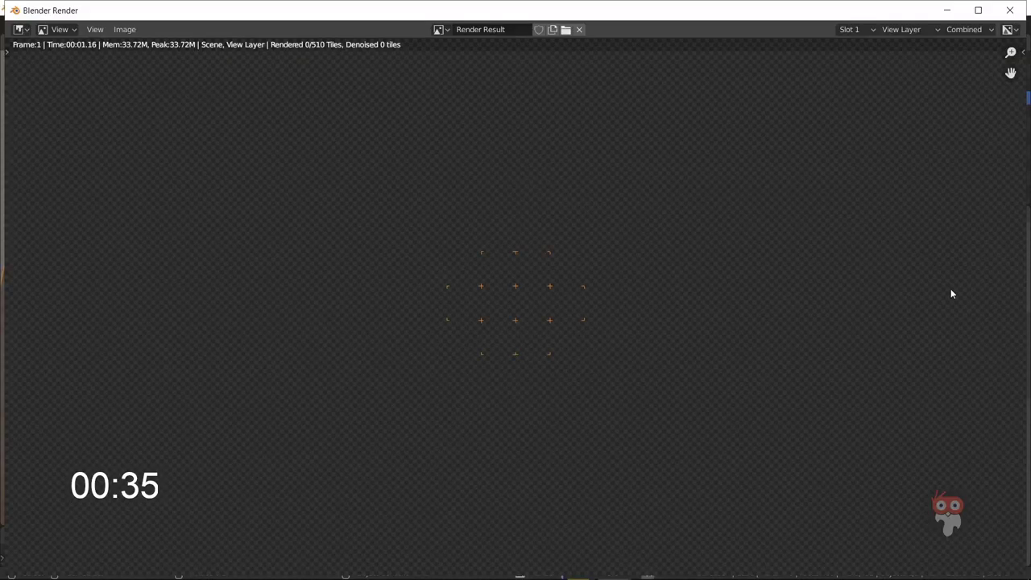